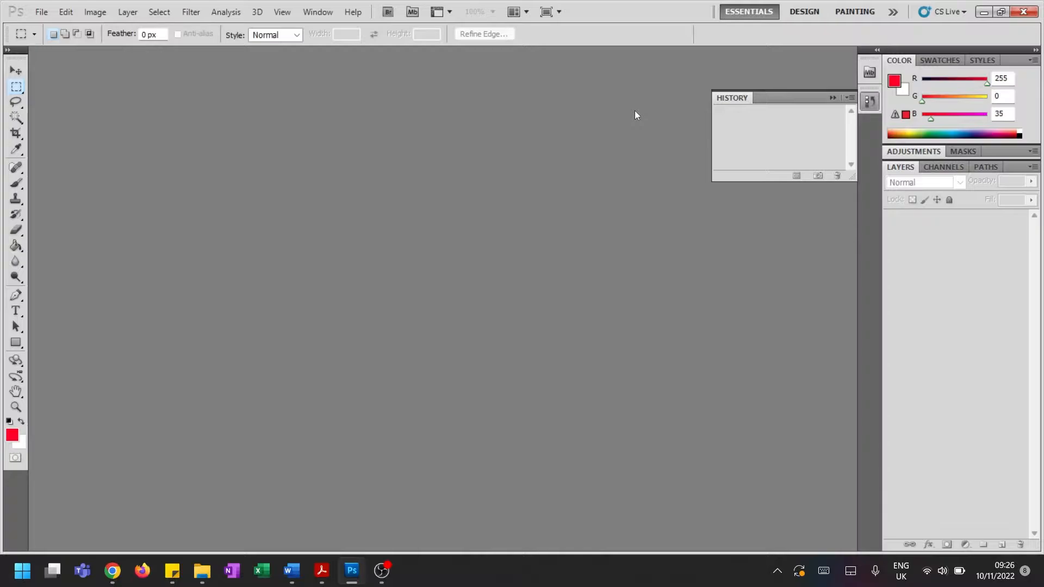
Create a new blank document 1400 pixels wide and 1400 pixels high at 300 pixels/inch
click(39, 13)
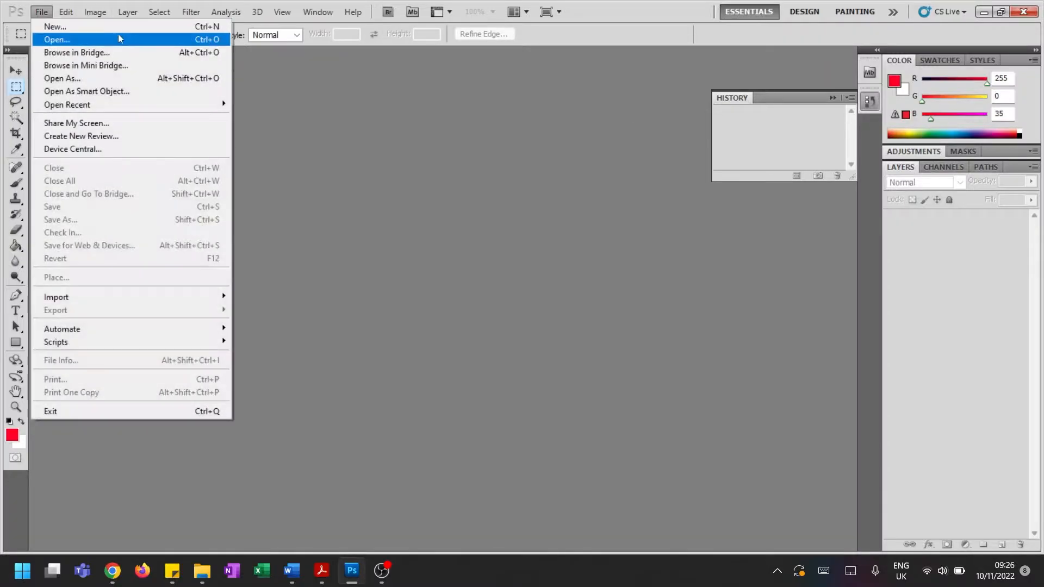
click(85, 28)
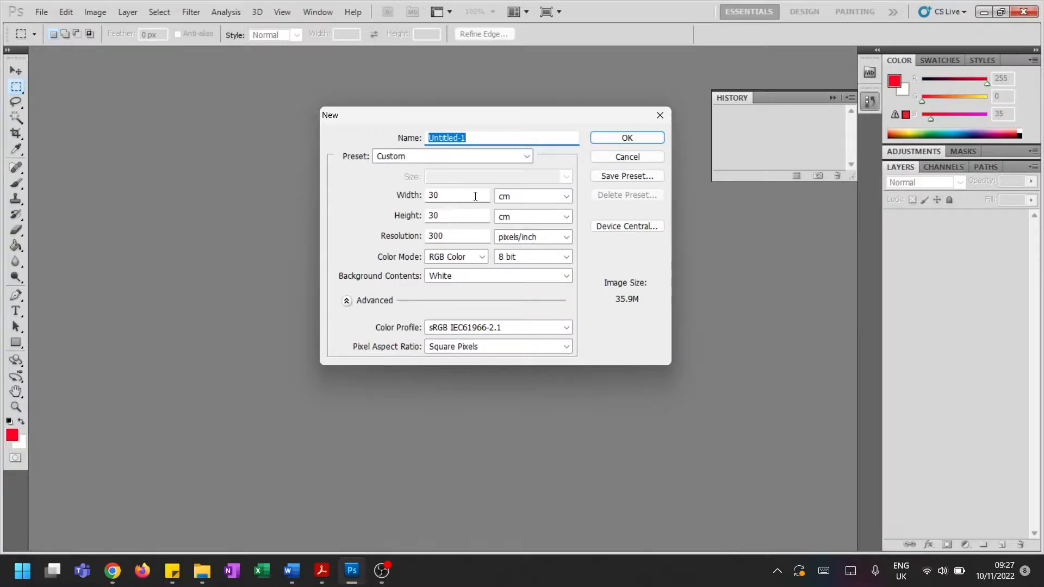
click(517, 197)
click(511, 210)
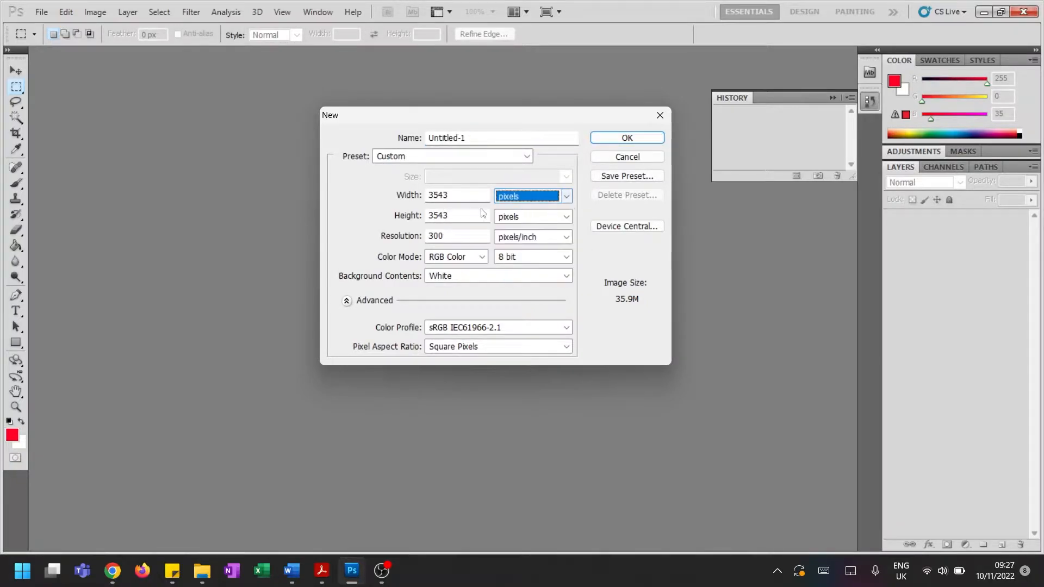
double_click(430, 195)
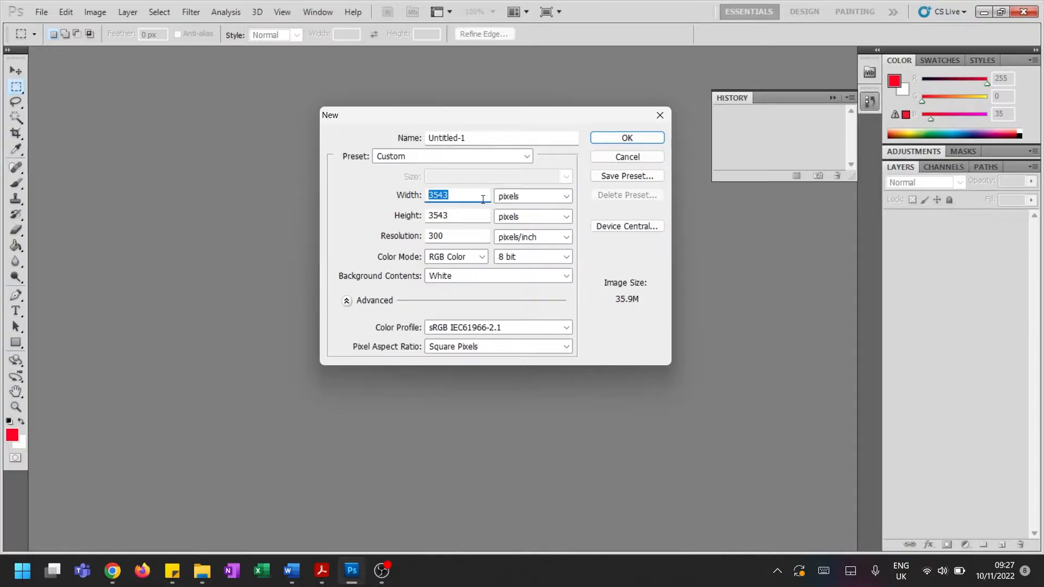
text(1400)
double_click(473, 214)
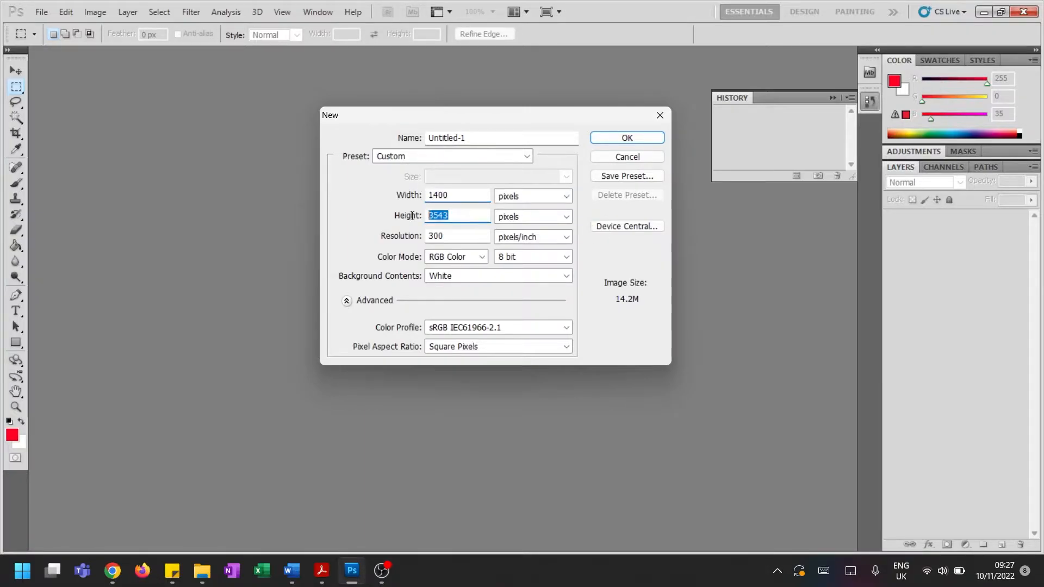
text(1400)
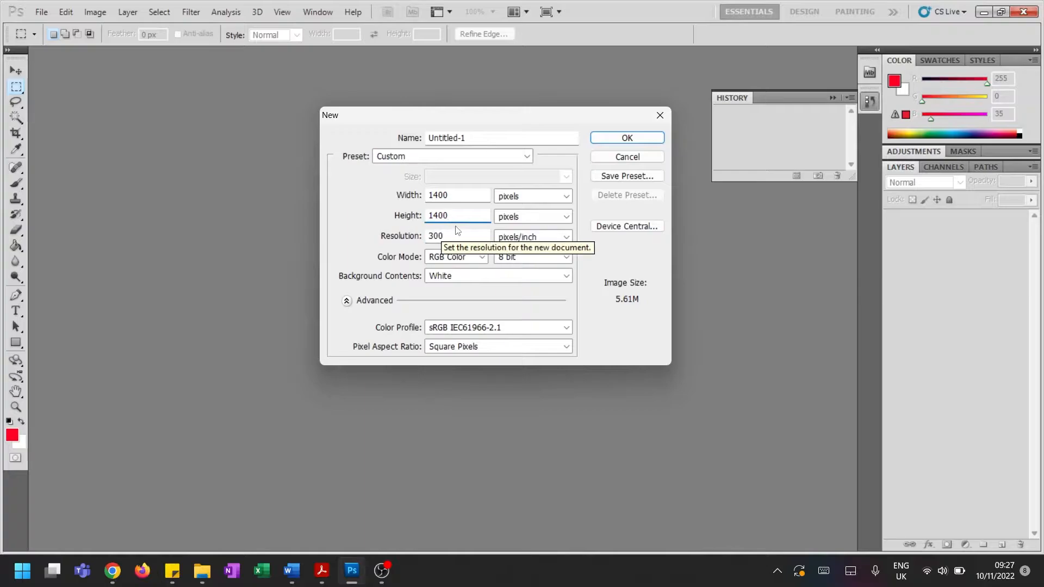
click(416, 237)
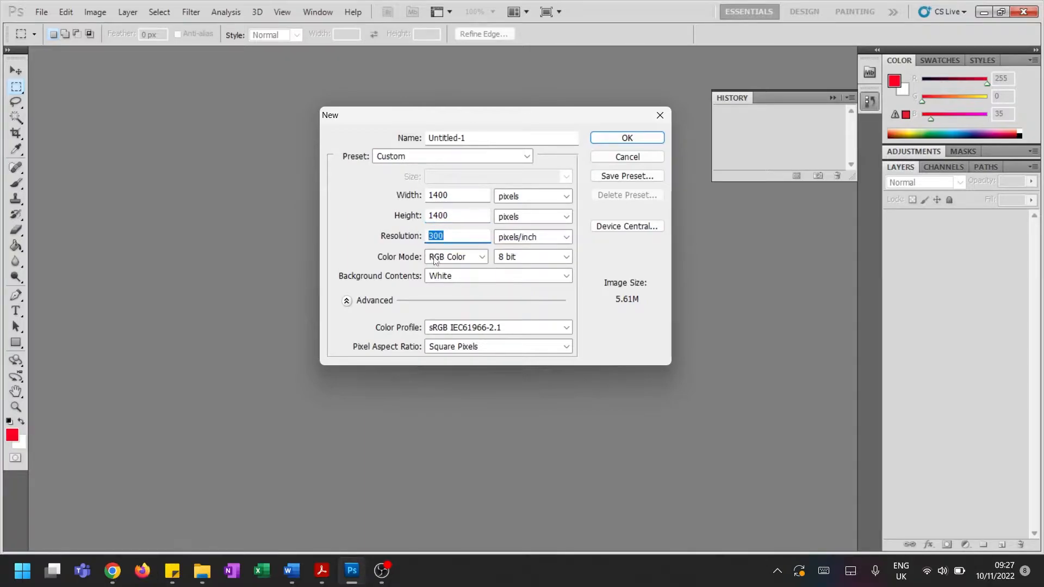
click(461, 235)
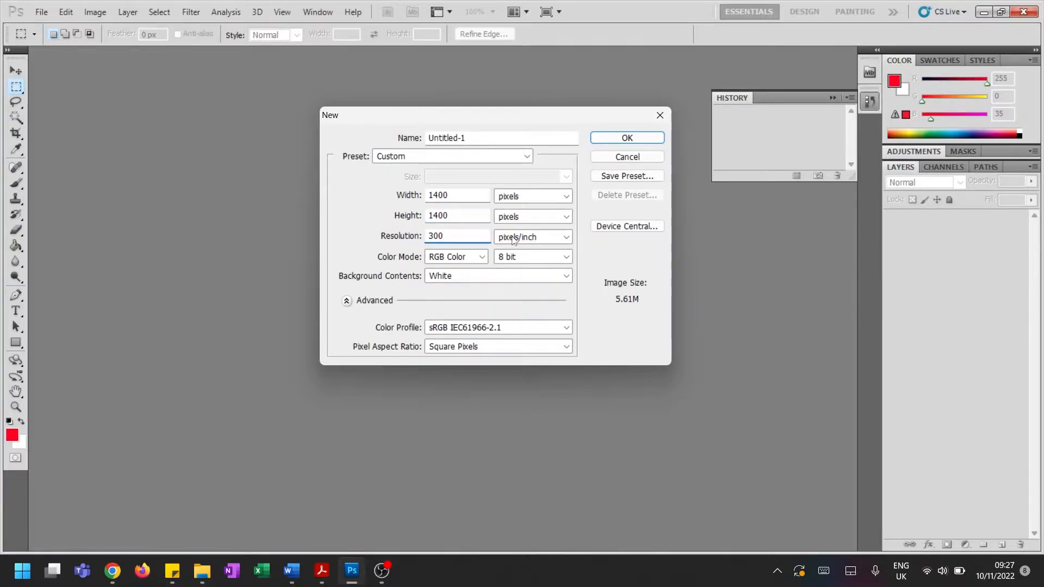
click(632, 137)
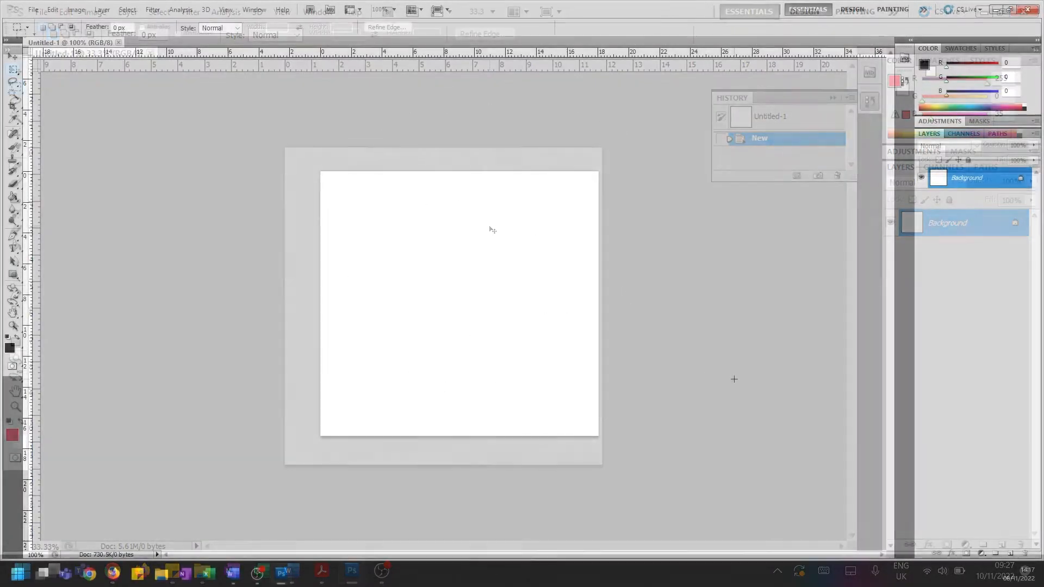
On a new layer, draw a filled blue circle (RGB 0, 138, 255) covering about two thirds of the canvas with the Ellipse tool
click(1010, 554)
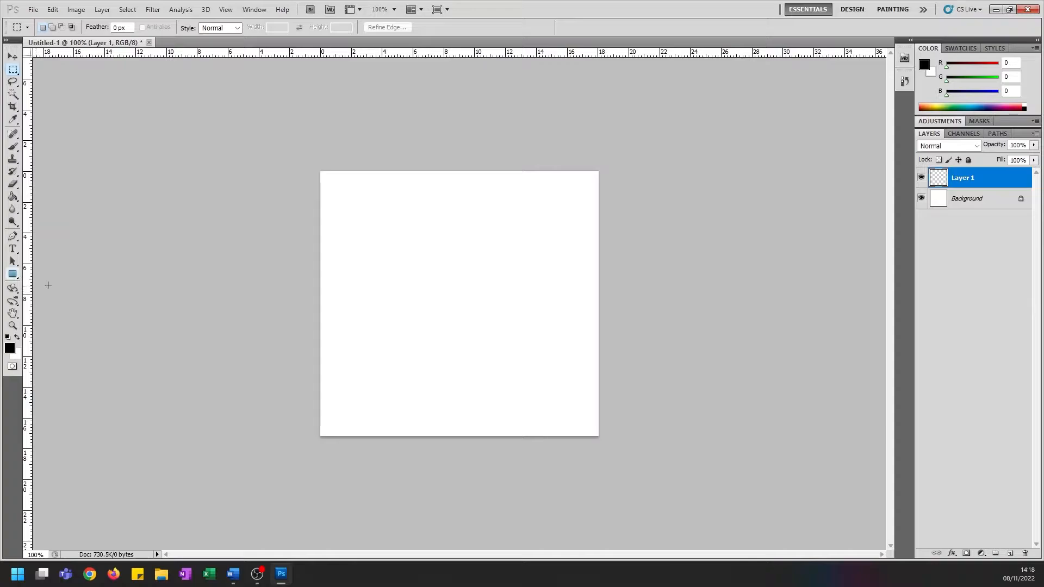
click(16, 276)
right_click(17, 279)
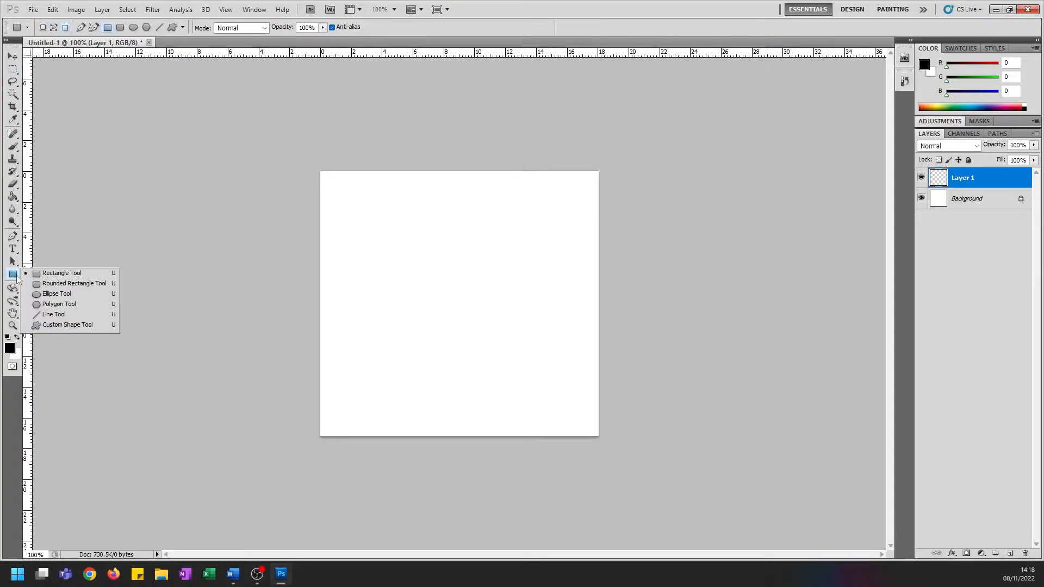
click(57, 294)
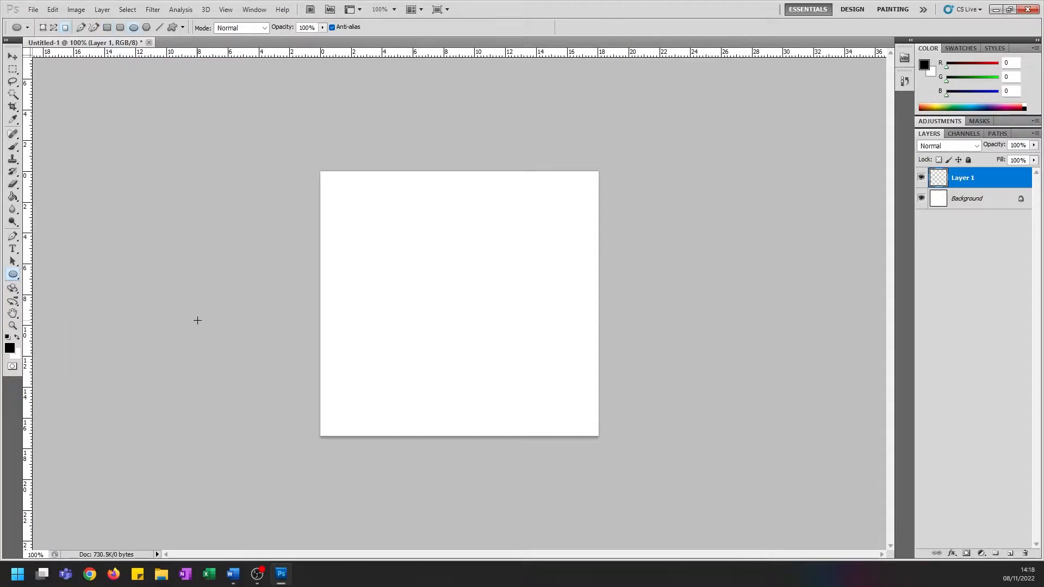
click(11, 350)
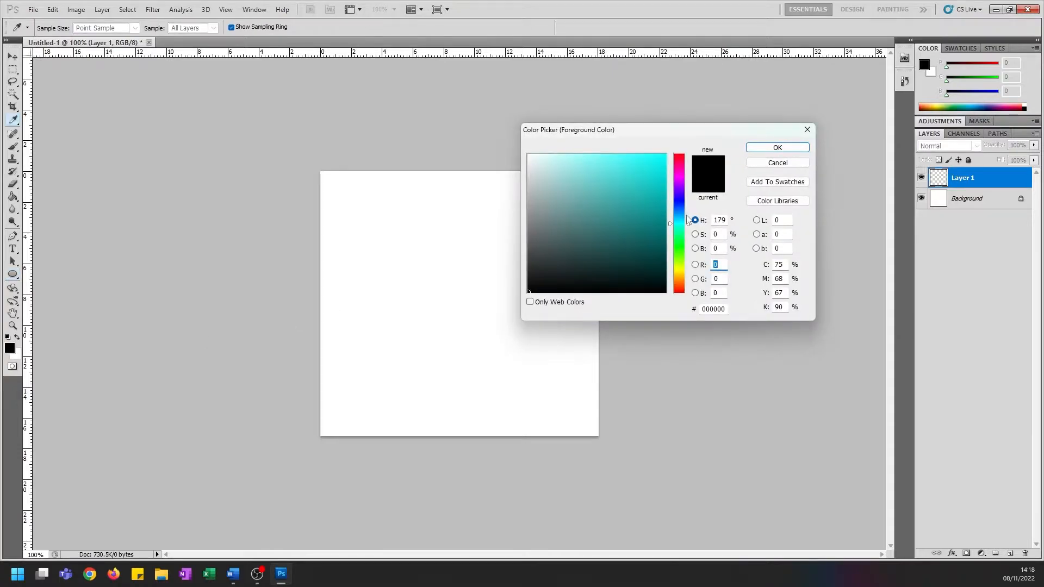
drag(681, 234, 667, 154)
click(753, 147)
key(u)
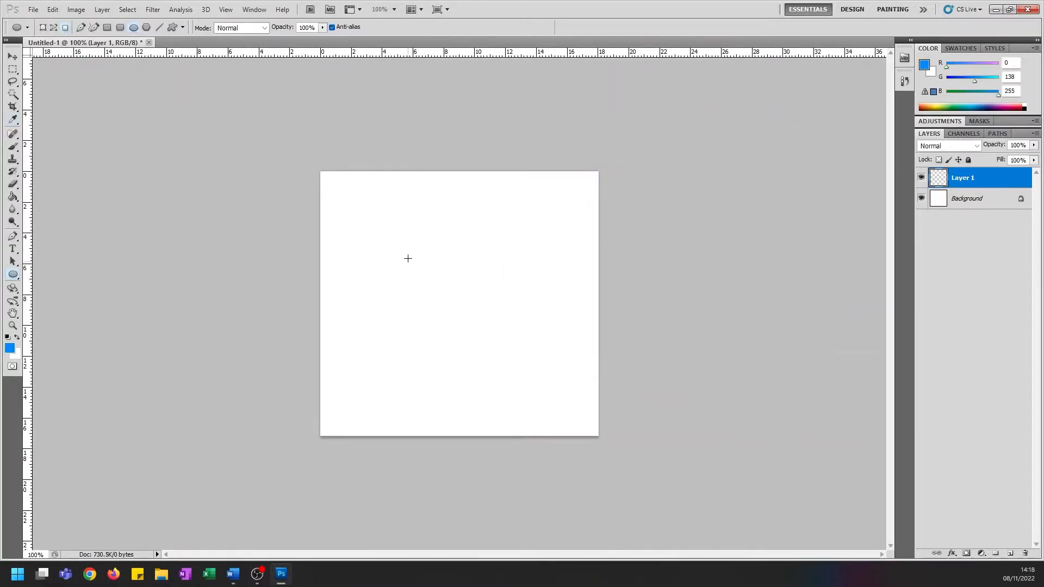
drag(369, 208, 542, 390)
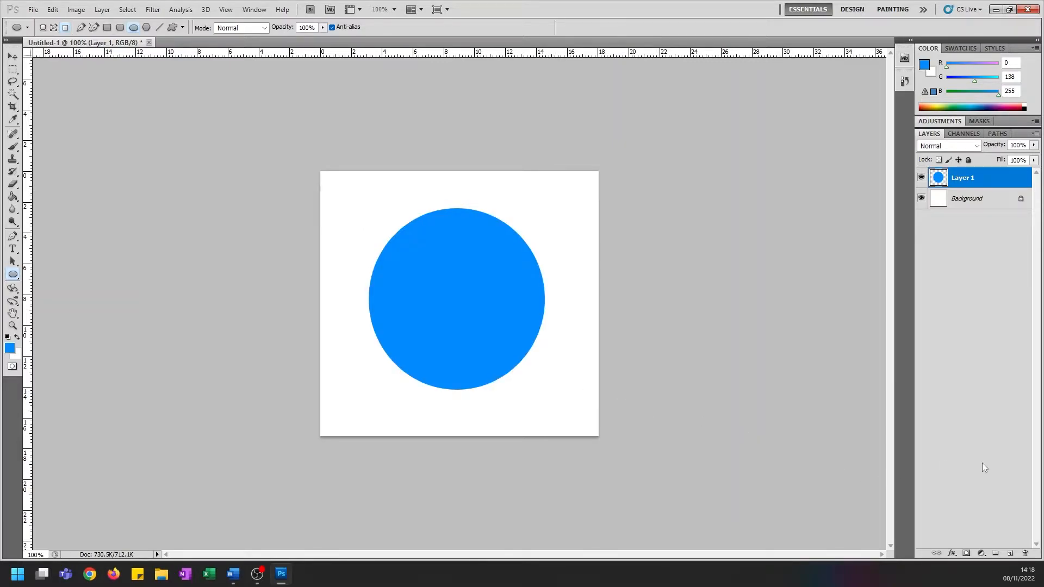
Add a Stroke effect to the blue circle's layer and set its size to 5 px
click(953, 556)
click(961, 546)
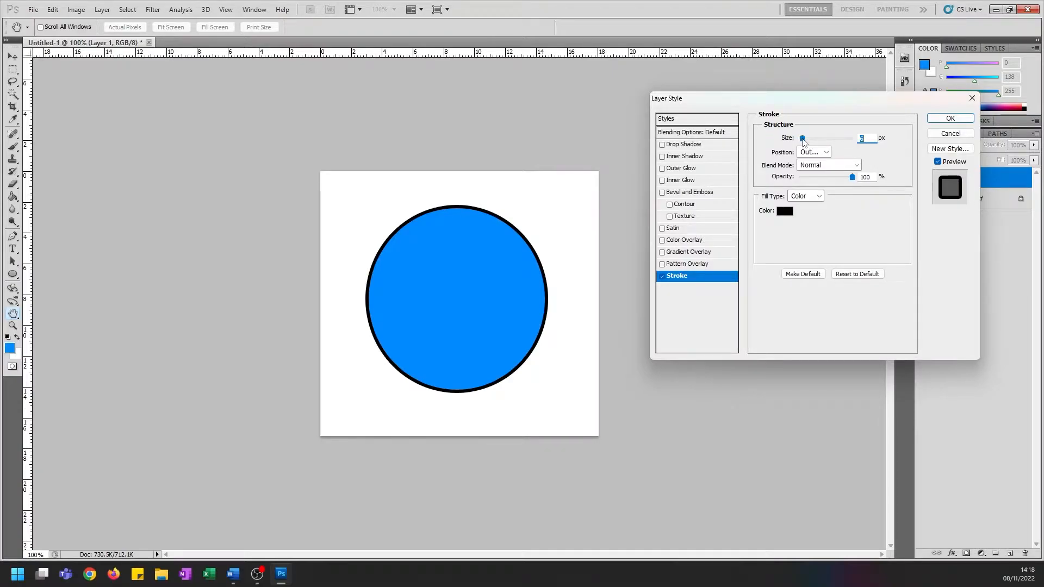
mouse_move(803, 139)
mouse_down()
mouse_move(819, 139)
mouse_move(802, 140)
mouse_up()
drag(869, 139, 852, 139)
text(4)
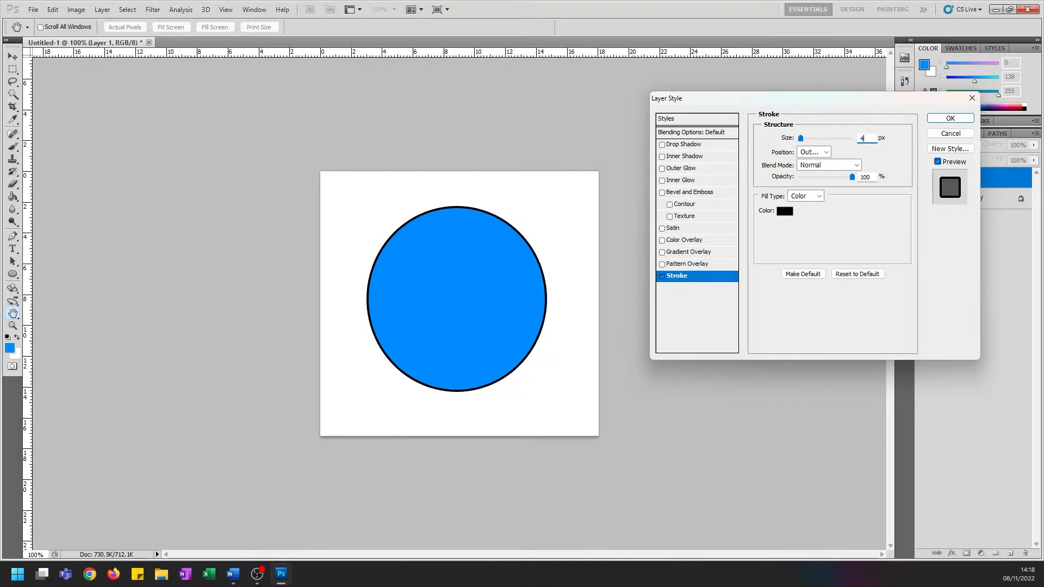
text(5)
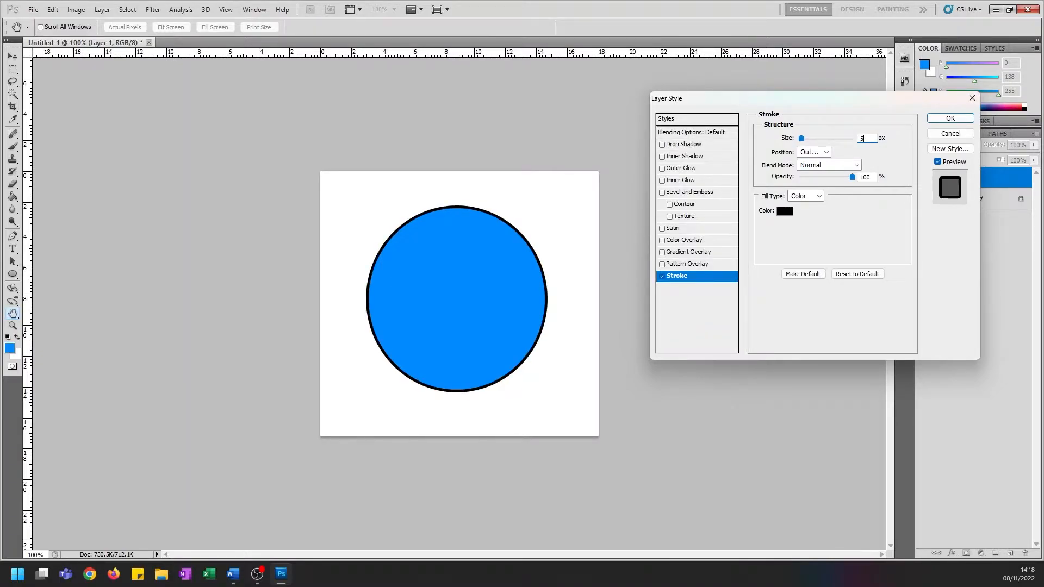
Try a bright green colour for the circle's stroke, restore black, and apply the layer style
click(785, 211)
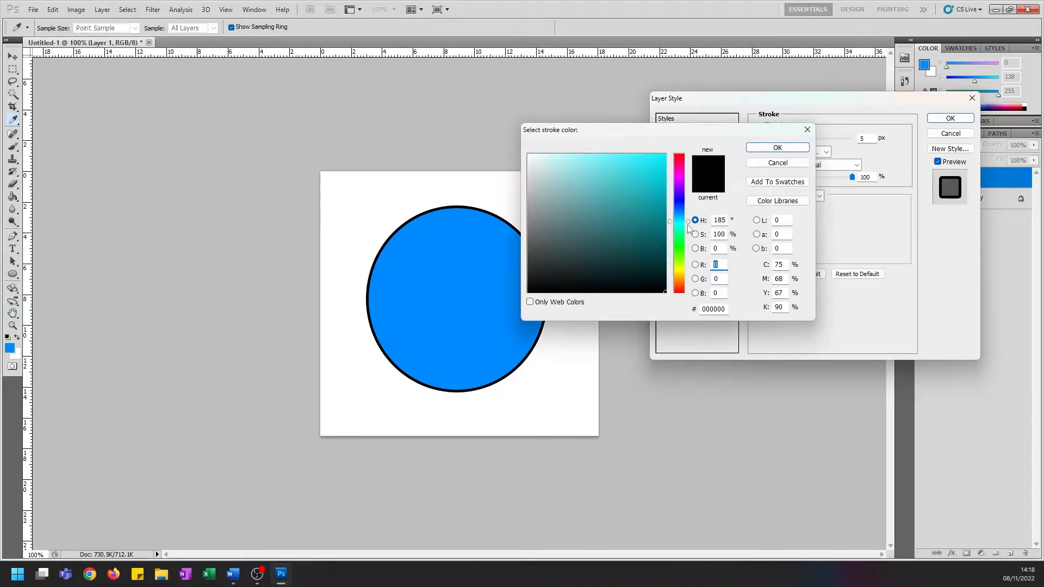
mouse_move(686, 224)
mouse_down()
mouse_move(686, 251)
mouse_move(669, 184)
mouse_move(681, 134)
mouse_up()
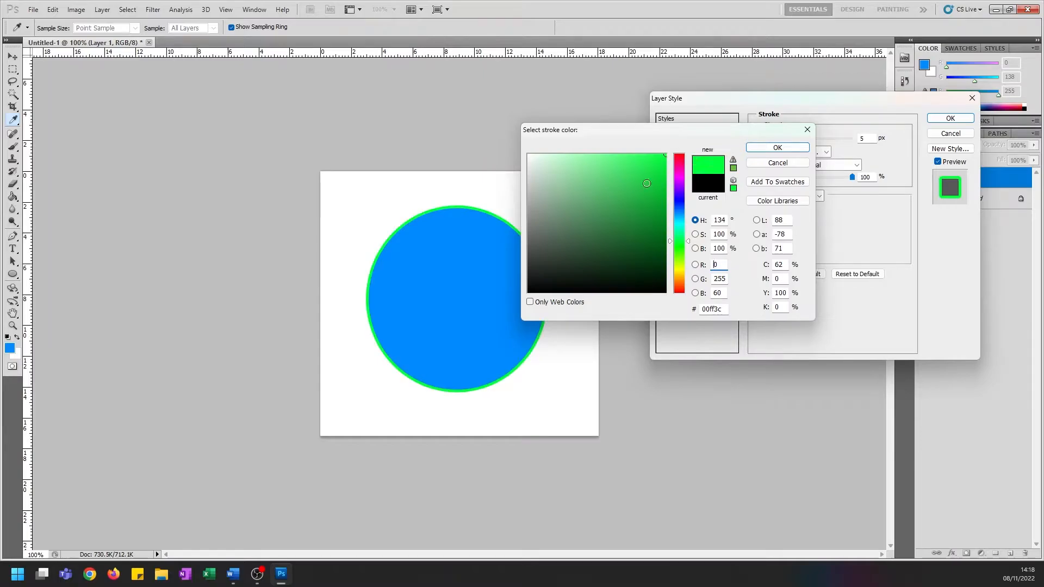
click(707, 183)
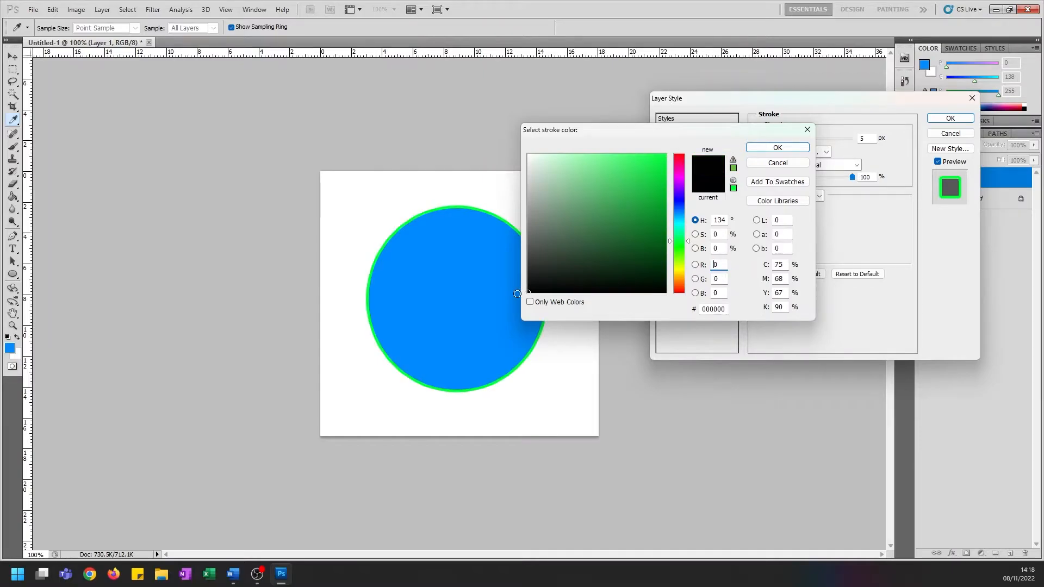
click(777, 148)
click(950, 118)
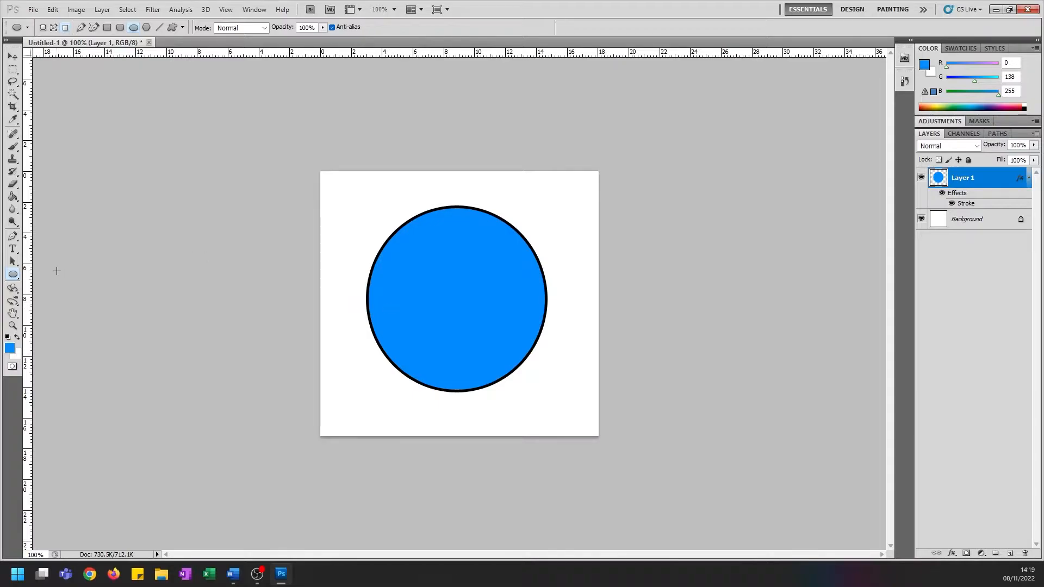
Add a new layer above the circle and activate the Rounded Rectangle tool
click(1010, 553)
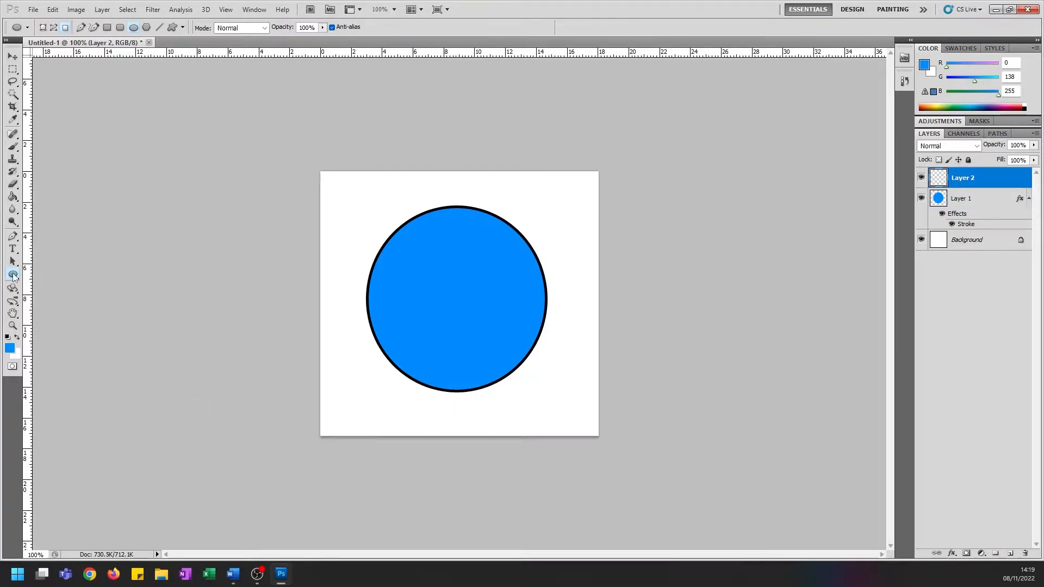
right_click(13, 276)
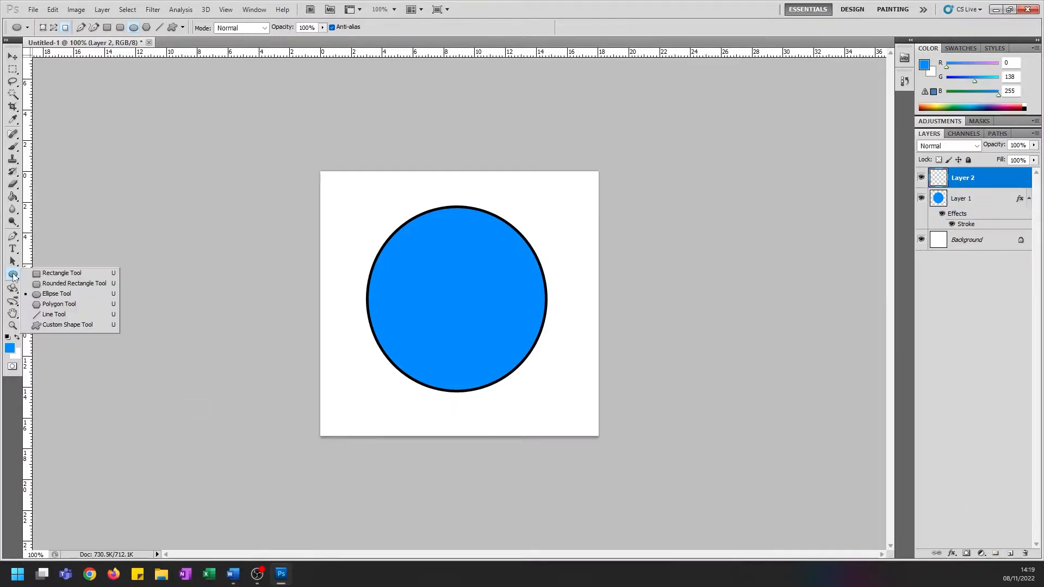
click(64, 284)
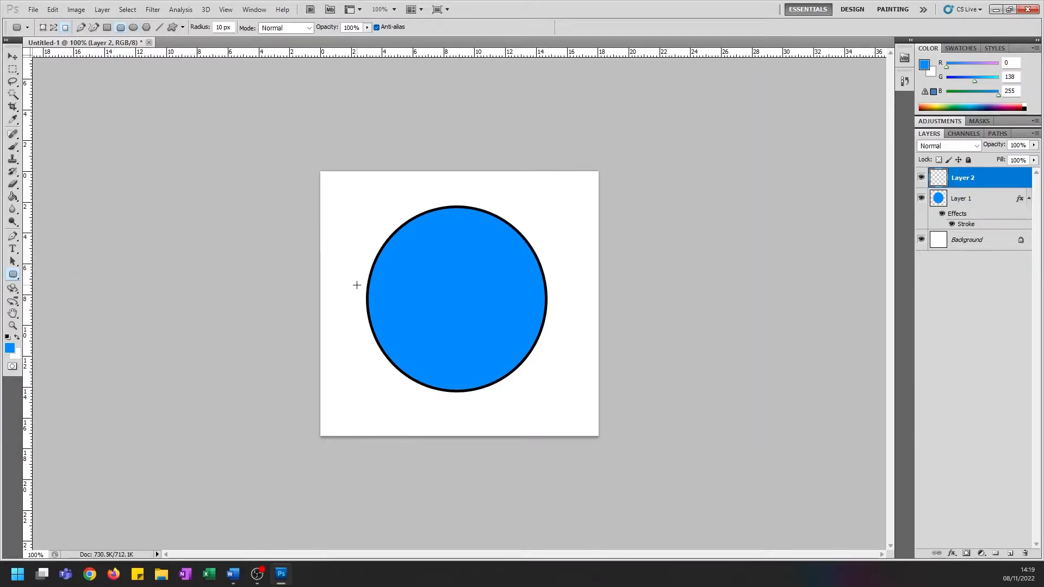
drag(356, 286, 559, 320)
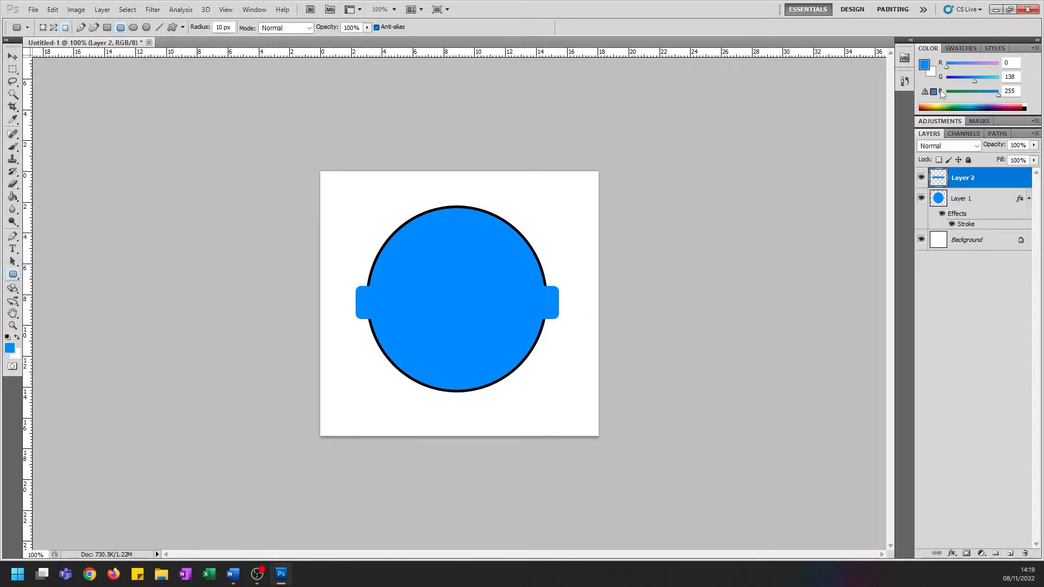
click(905, 82)
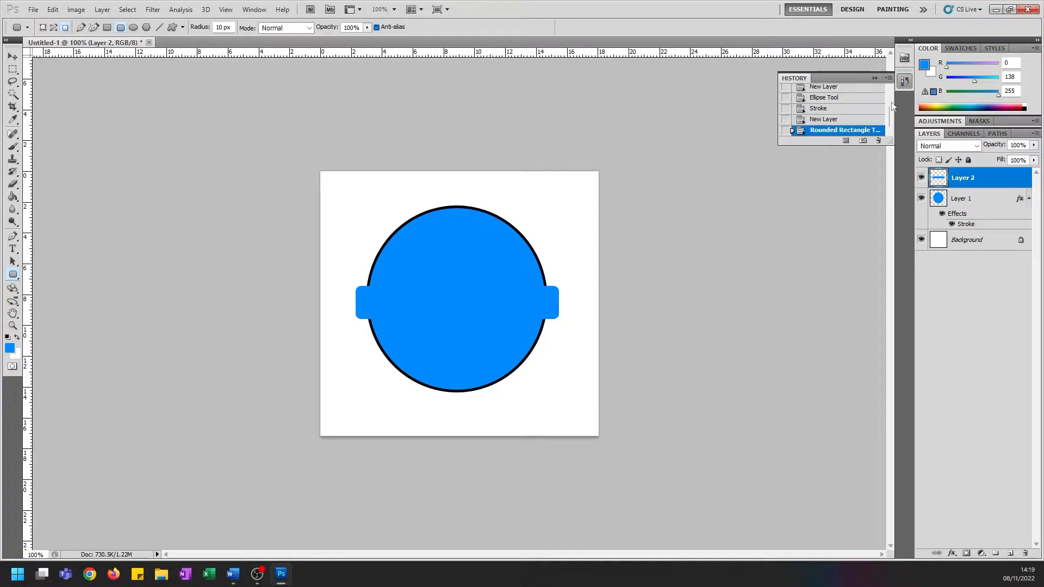
click(836, 121)
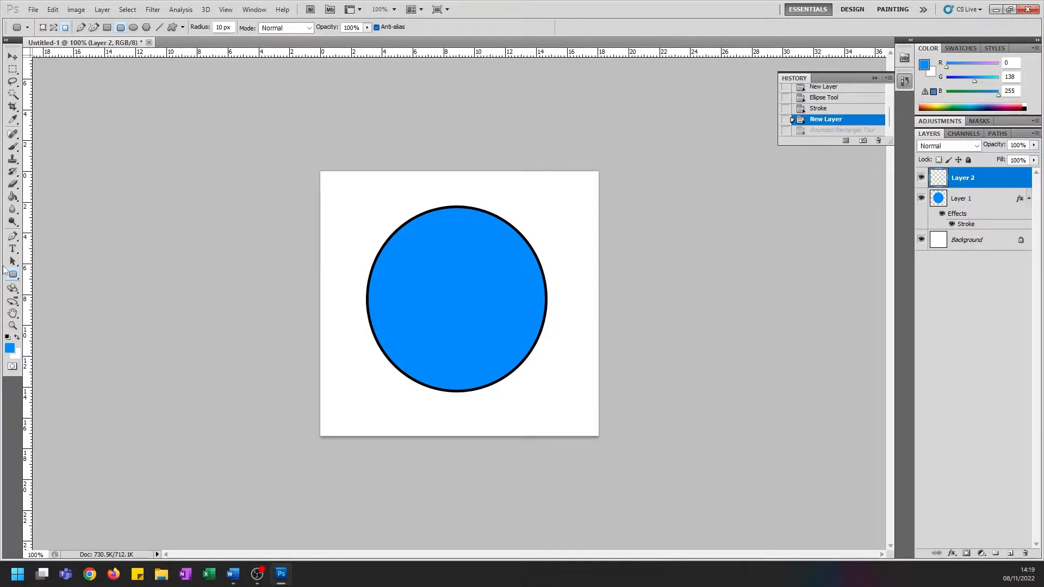
Set the foreground colour to bright green (RGB 0, 255, 30) and draw a wide rounded rectangle across the circle's middle, slightly overhanging both sides
click(10, 348)
drag(677, 218, 683, 247)
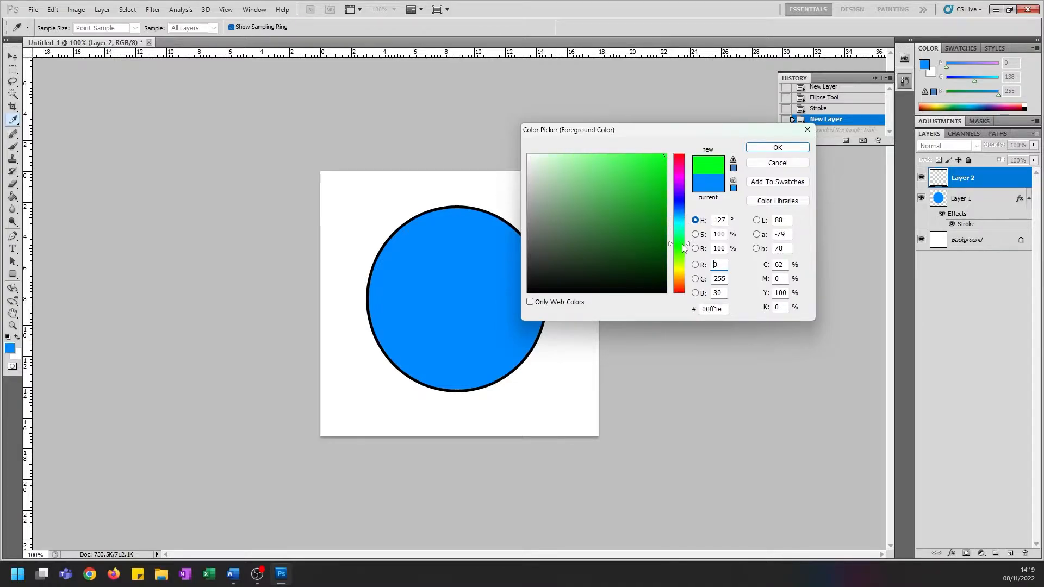
click(777, 148)
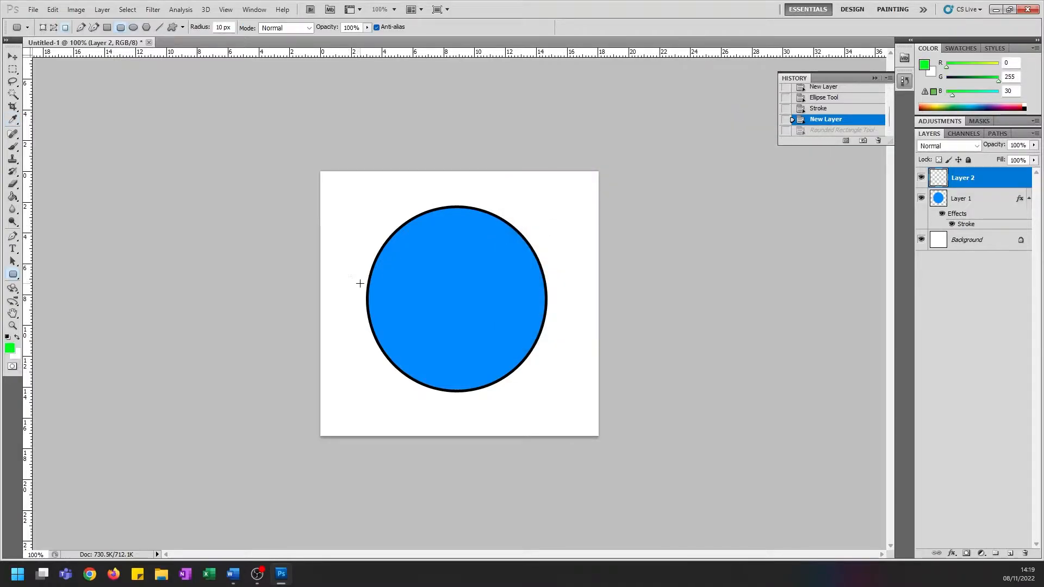
drag(356, 287, 556, 317)
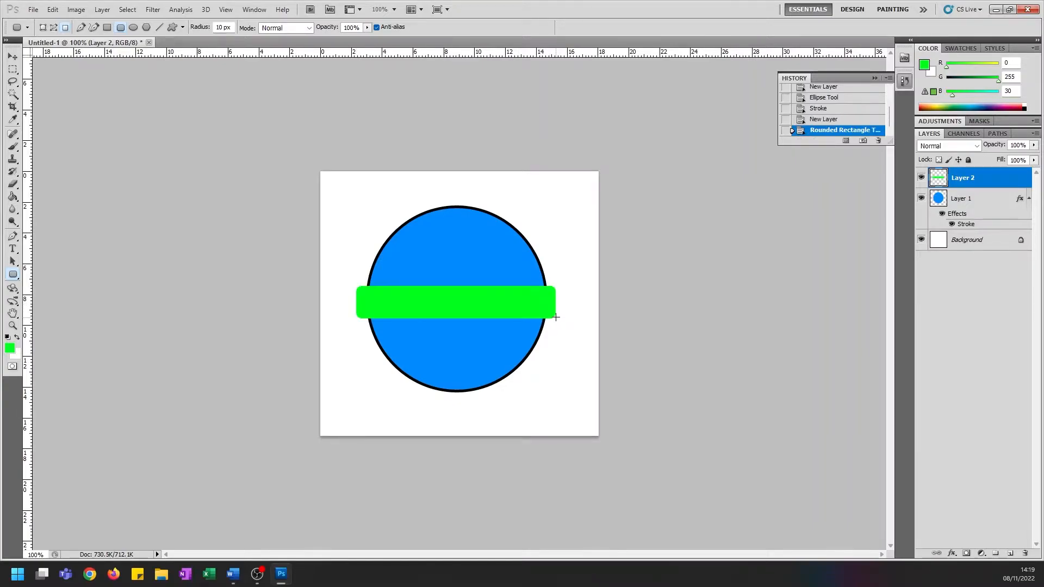
Add a 2 px black stroke to the green rounded rectangle and move it down onto the circle's lower half
click(952, 553)
click(966, 541)
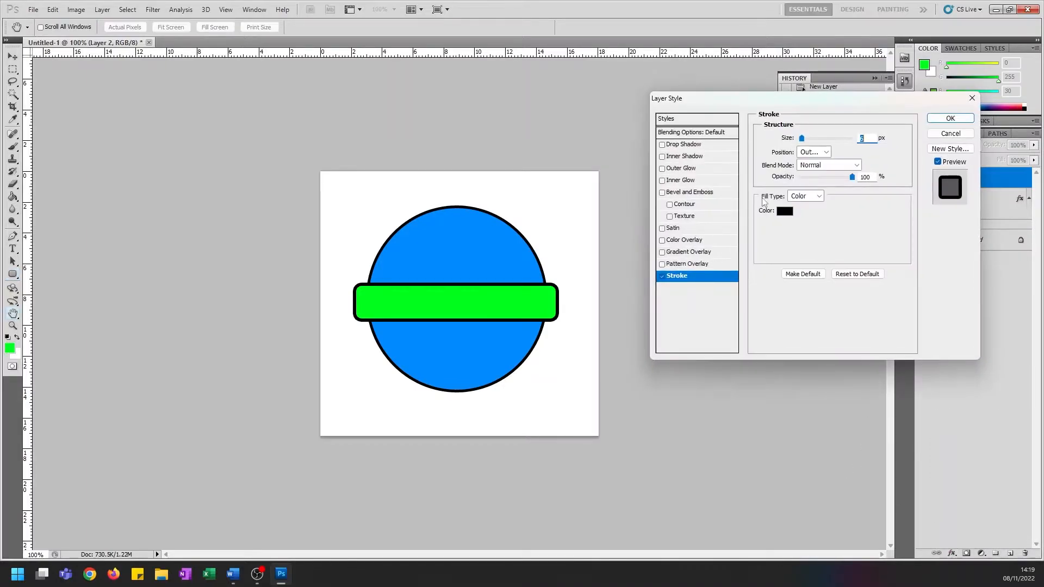
text(2)
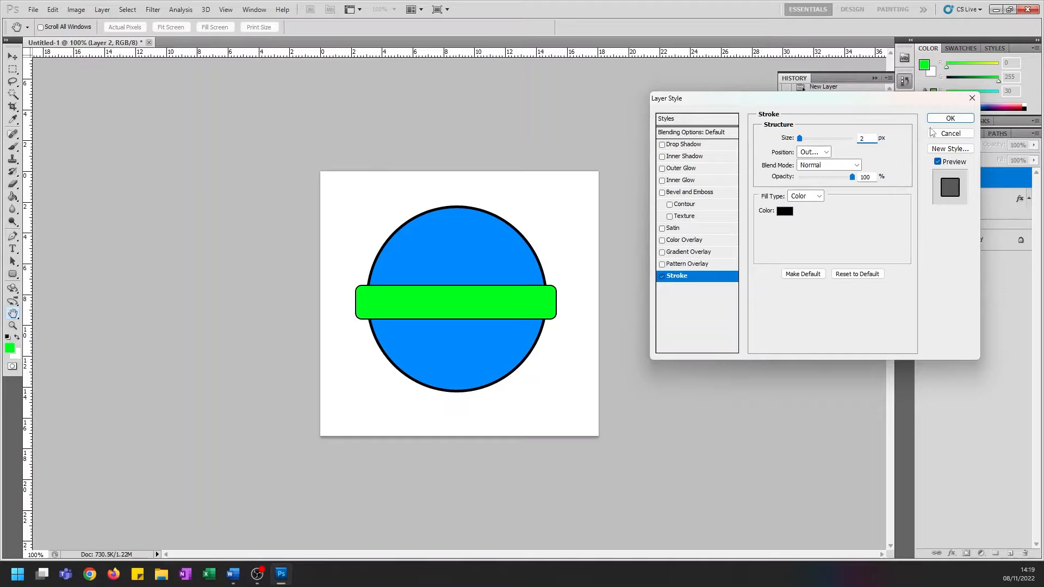
click(951, 118)
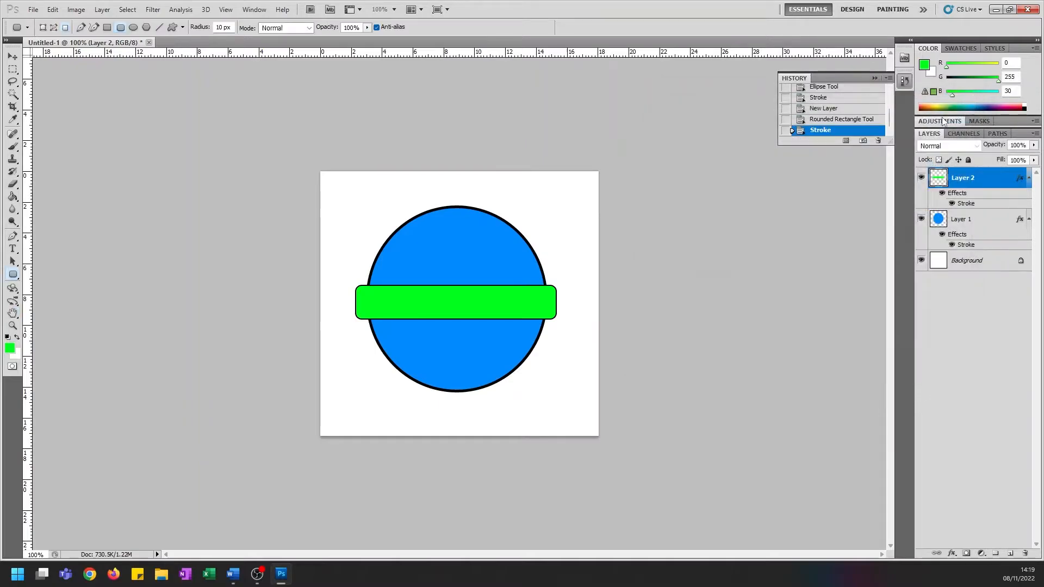
click(13, 57)
drag(450, 309, 450, 333)
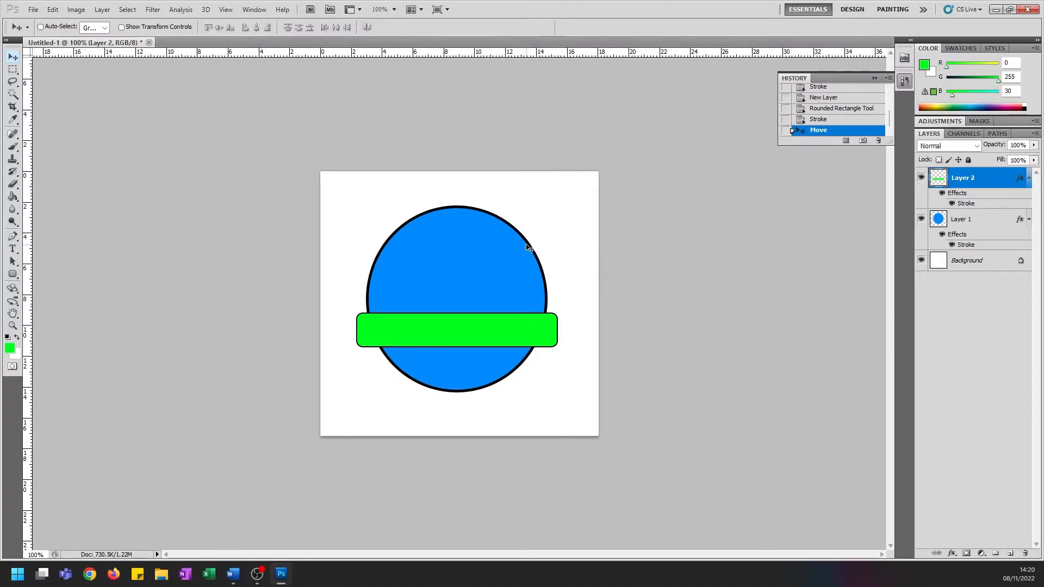
Copy a screenshot of the blue circle with its green banner and paste it into the Evidence cell of the Word table
key(Print)
drag(342, 187, 577, 409)
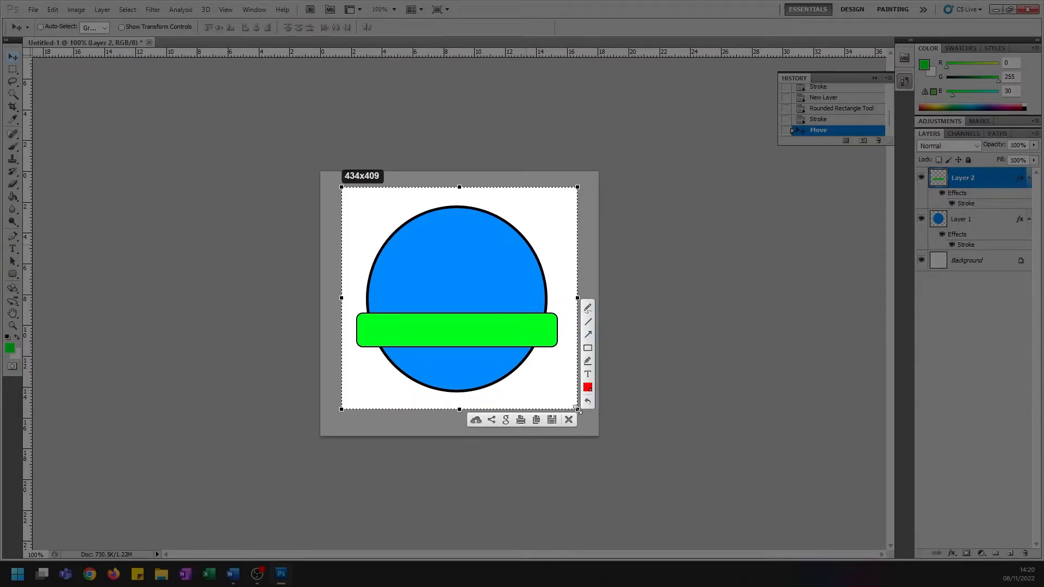
key(ctrl+c)
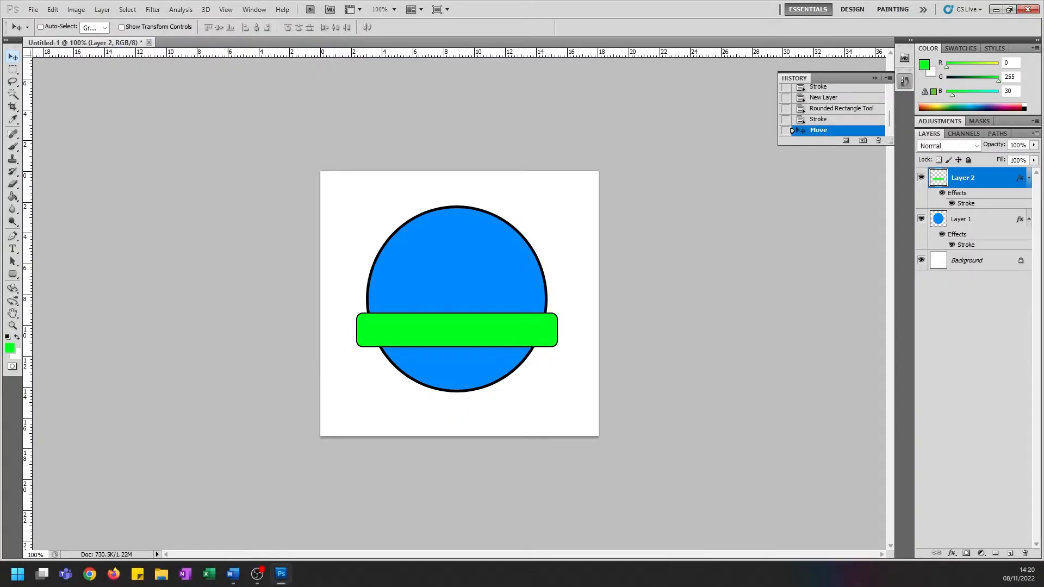
key(alt+Tab)
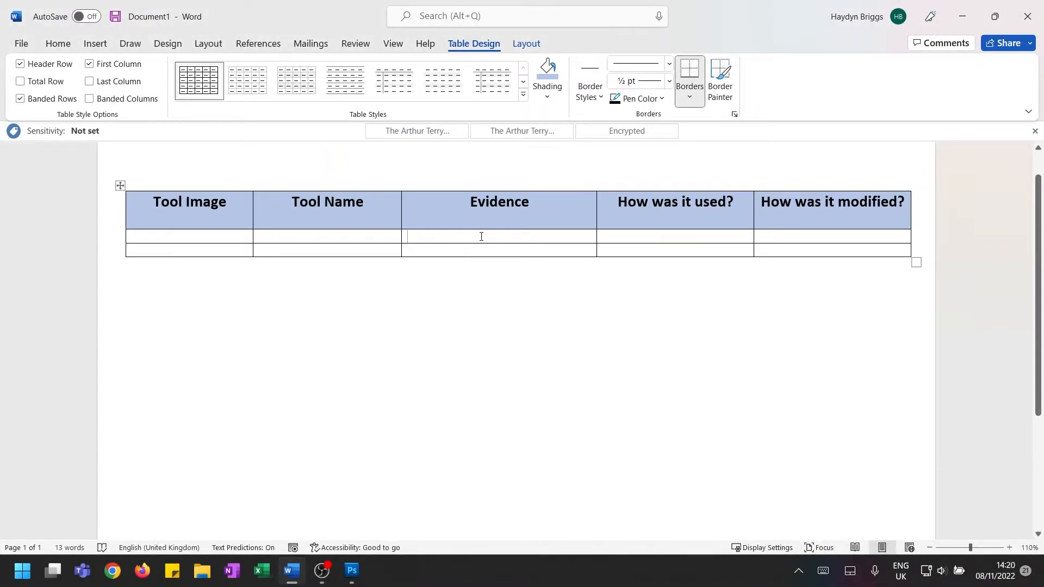
key(ctrl+v)
Shrink the pasted badge picture proportionally so it fits inside the Evidence column
click(538, 295)
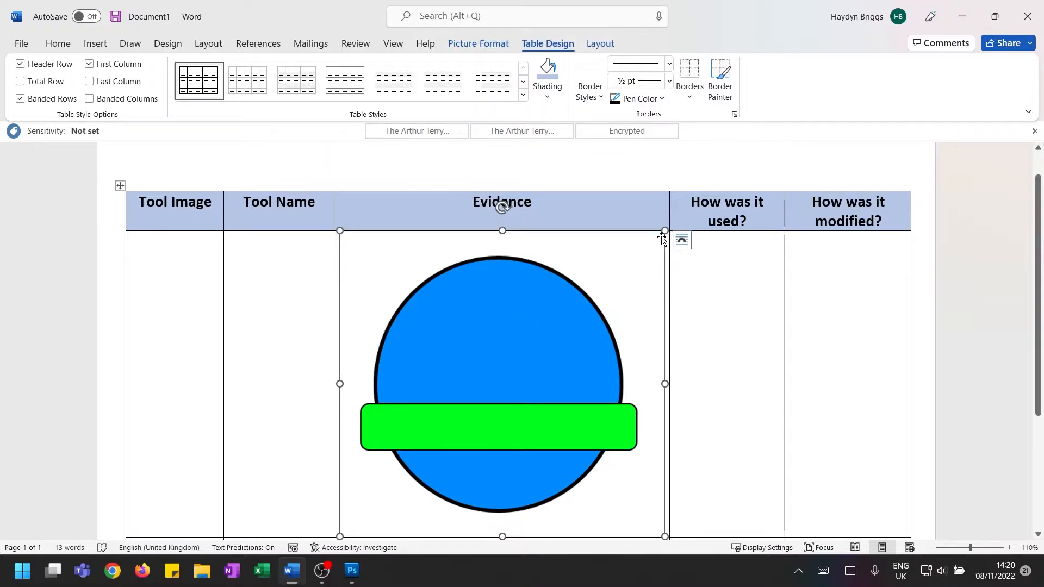
drag(662, 240, 333, 376)
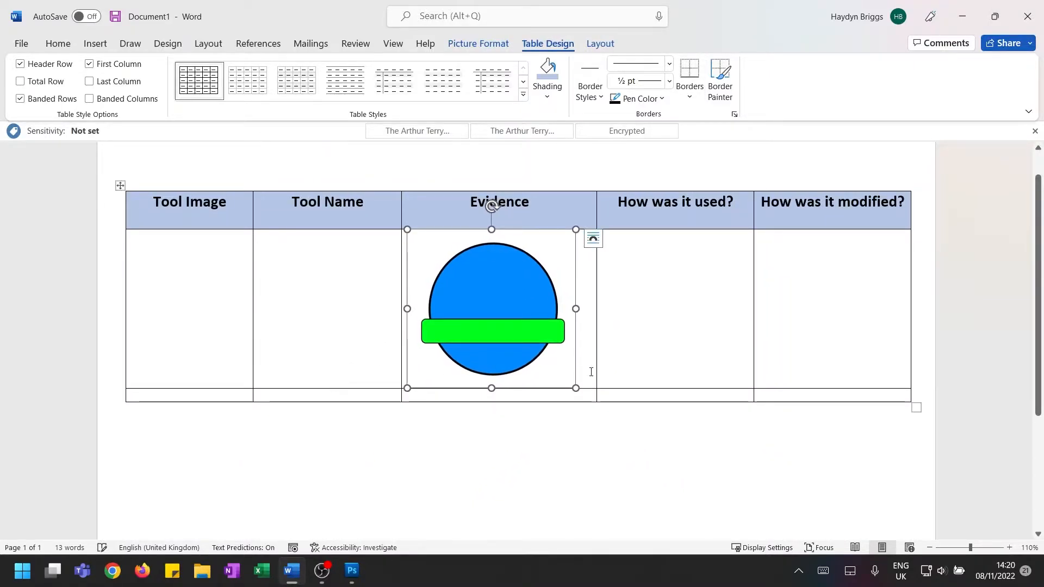
drag(571, 384, 548, 363)
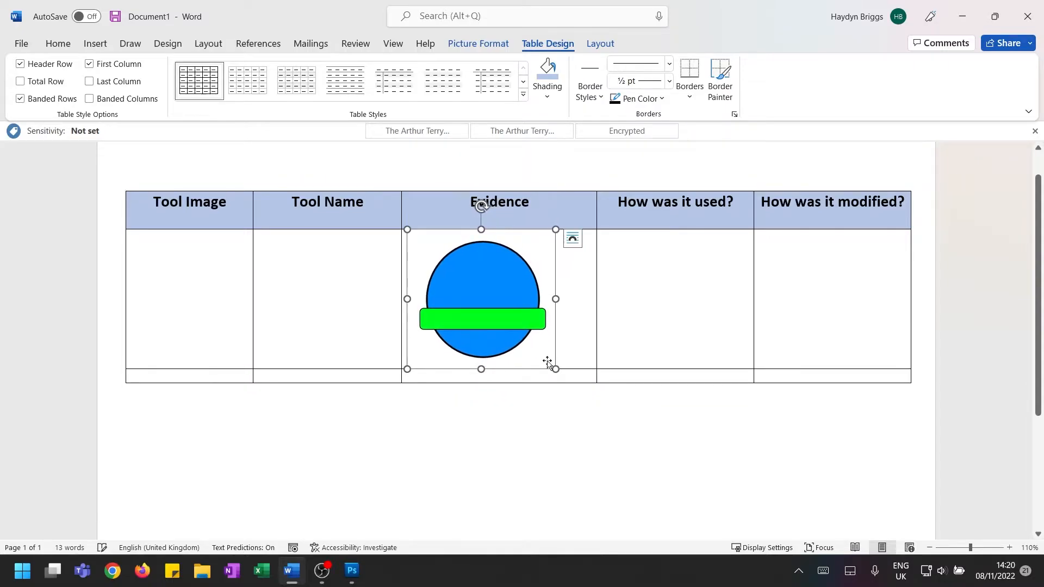
Enter "Elipse Tool" and "Rounded Rectangle Tool" as separate lines in the first row's Tool Name cell
click(296, 252)
text(E)
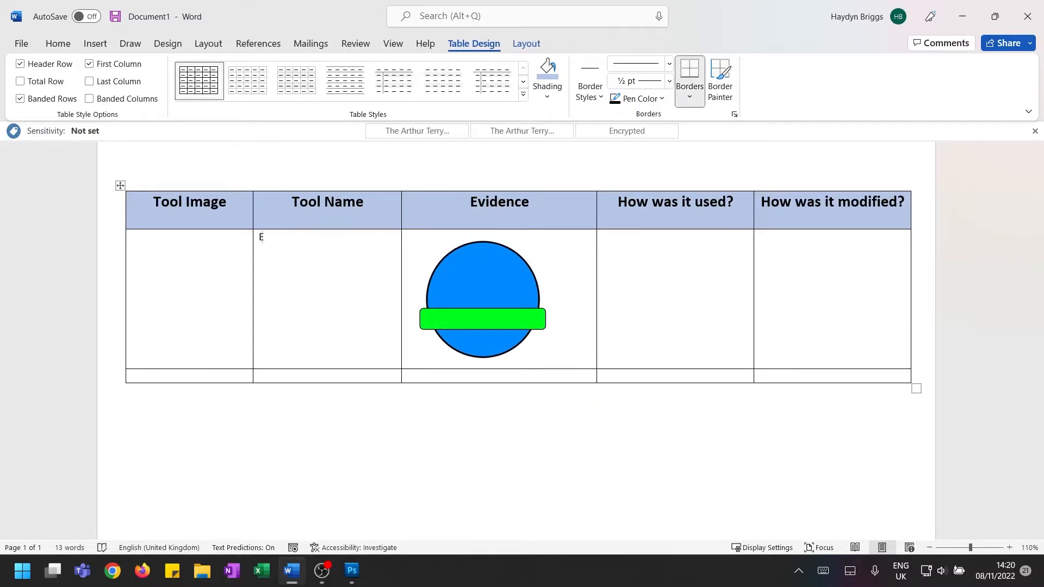
text(lipse Tool  )
text(Rounded Rect)
text(ang)
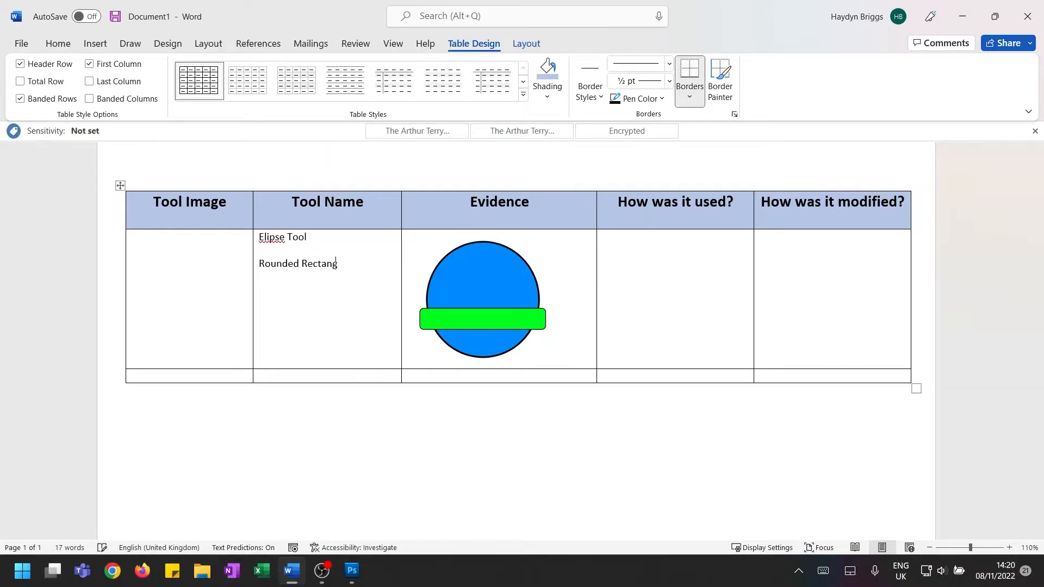
text(le Tool)
Capture Photoshop's shape tool list around the Rounded Rectangle and Ellipse tools and paste it into the Tool Image cell in Word
key(alt+Tab)
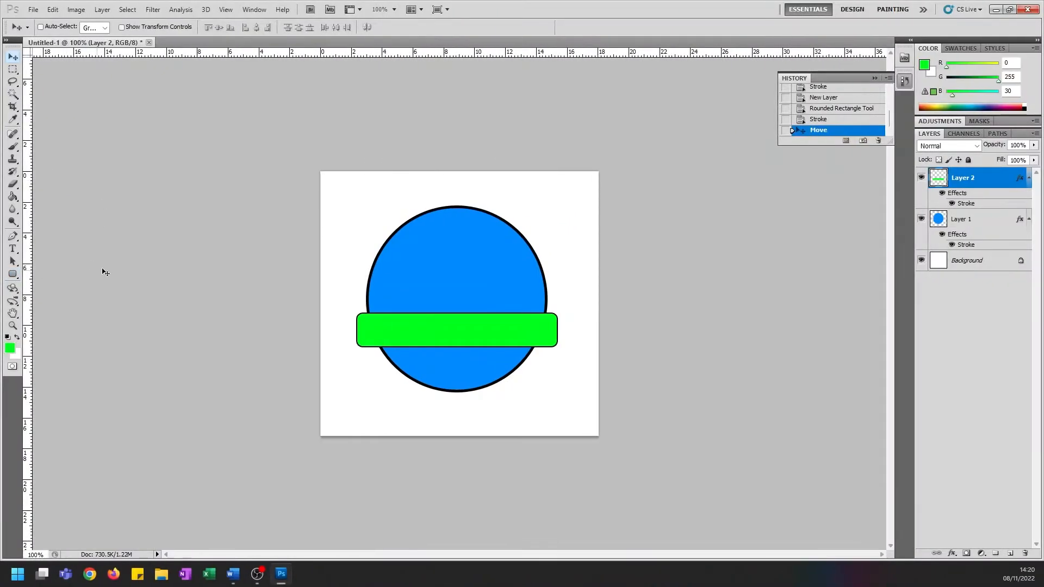
click(13, 274)
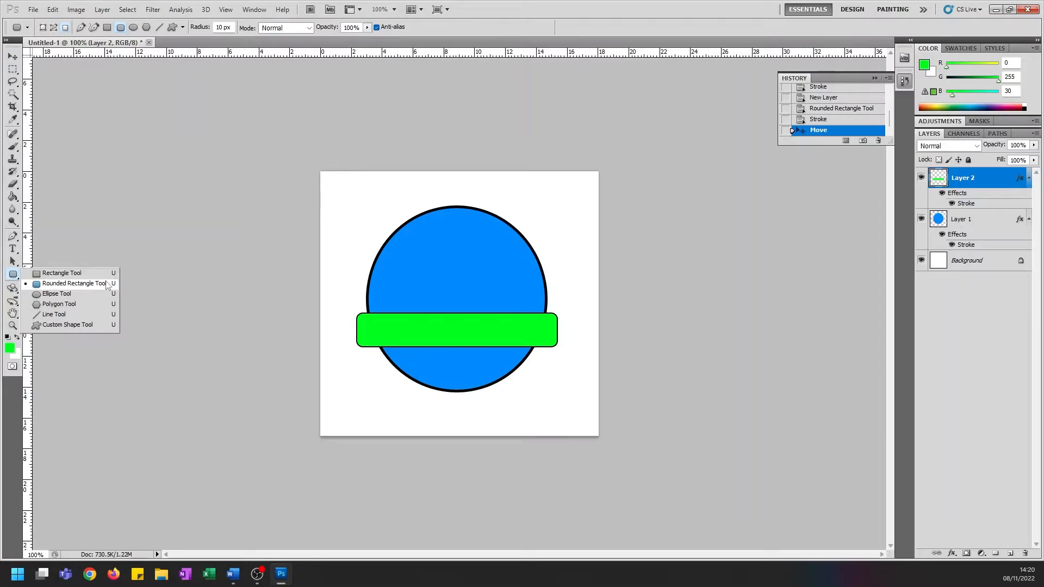
key(super+shift+s)
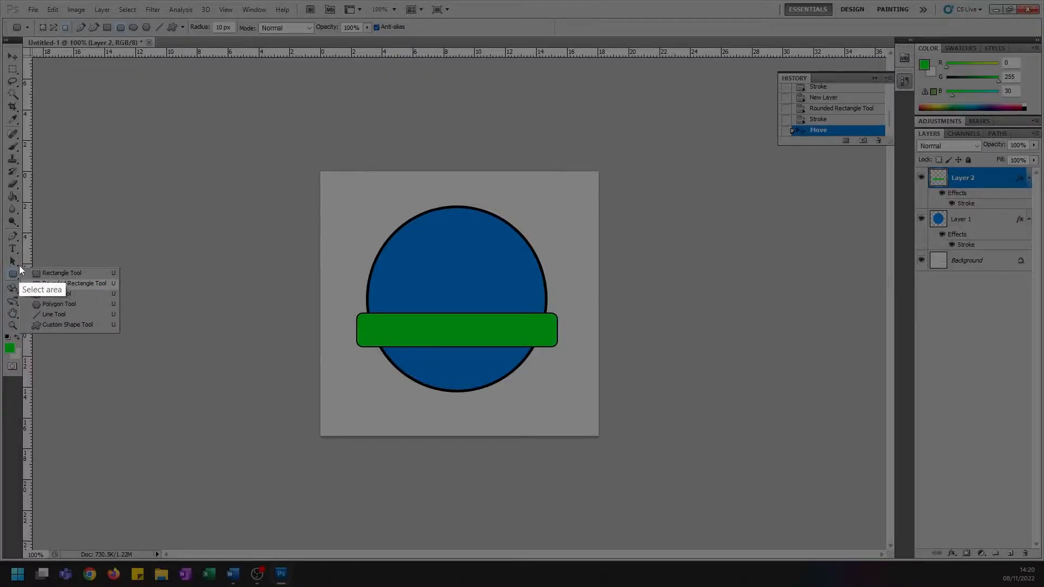
drag(19, 265, 124, 303)
key(ctrl+c)
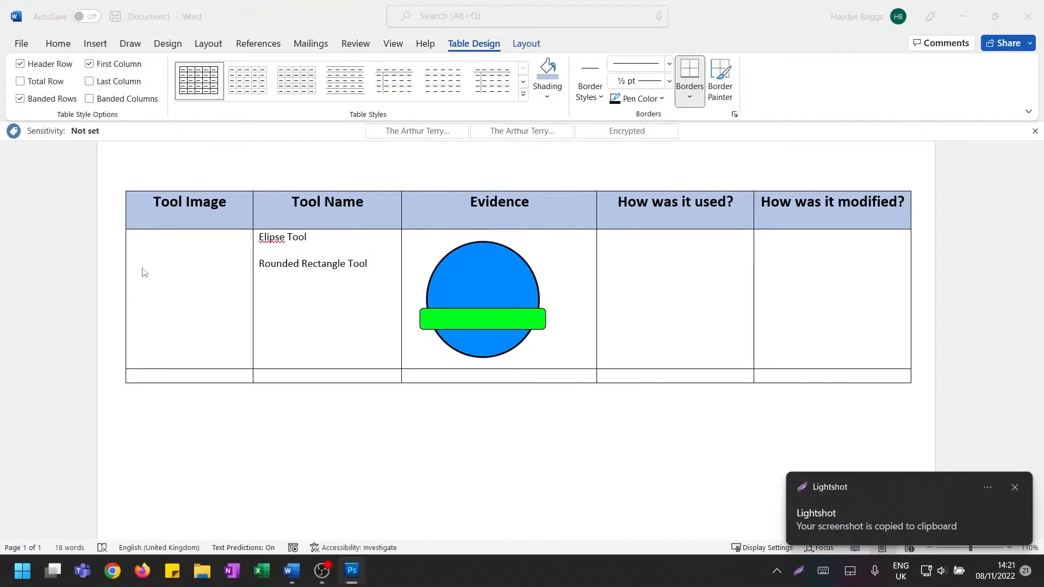
click(144, 272)
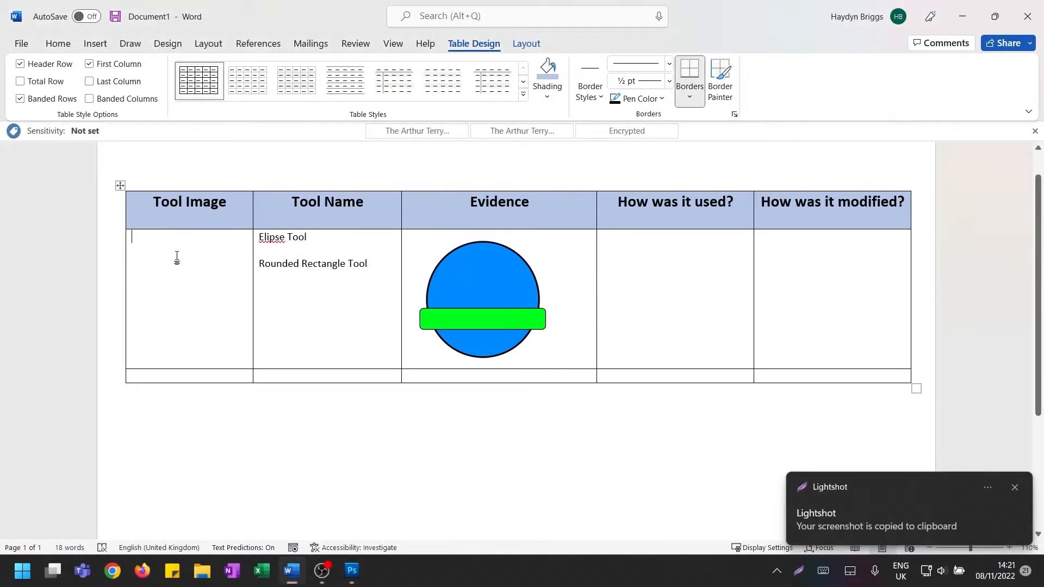
key(ctrl+v)
click(211, 269)
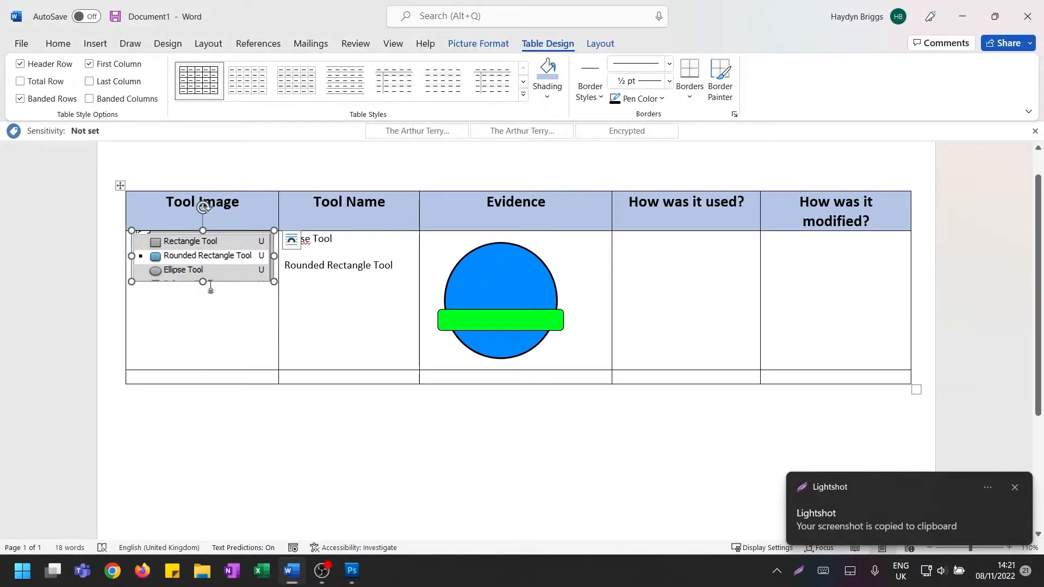
click(378, 274)
Fill the "How was it used?" cell with "I used the rounded rectangle tool to make a rectangle banner over the top of a blue circle"
click(672, 249)
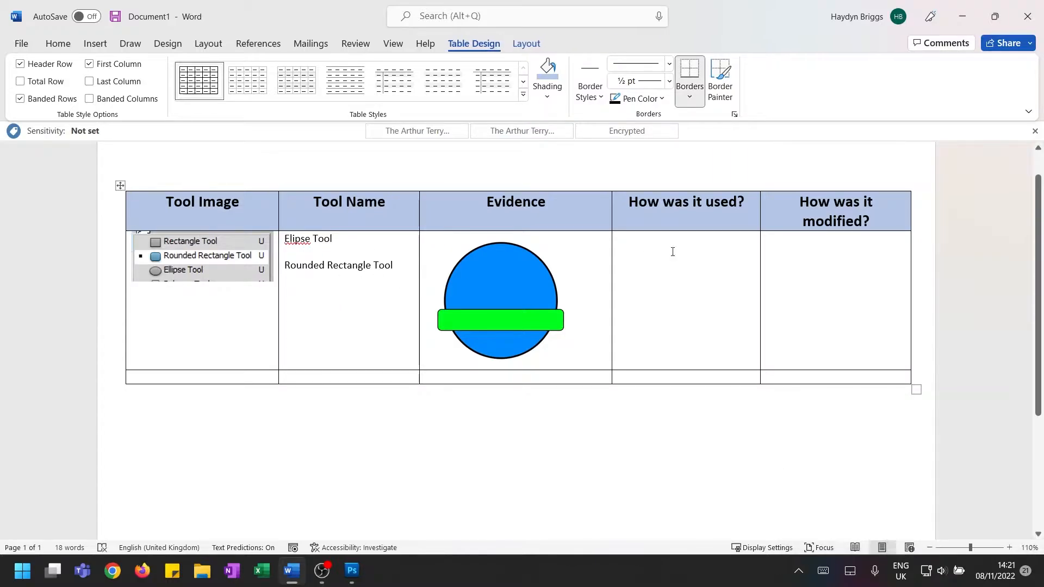
text(I)
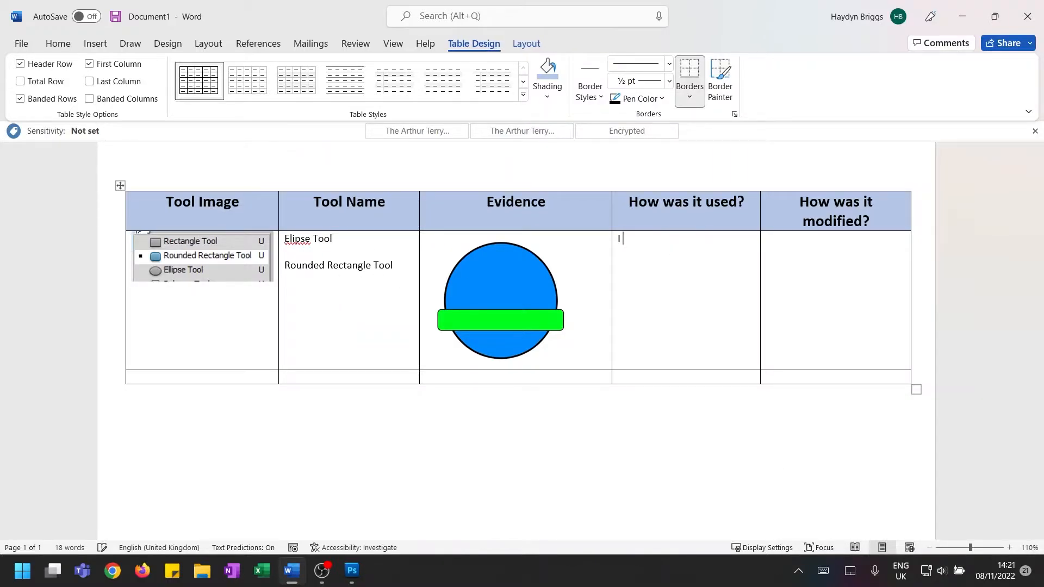
text( used the rounded trect)
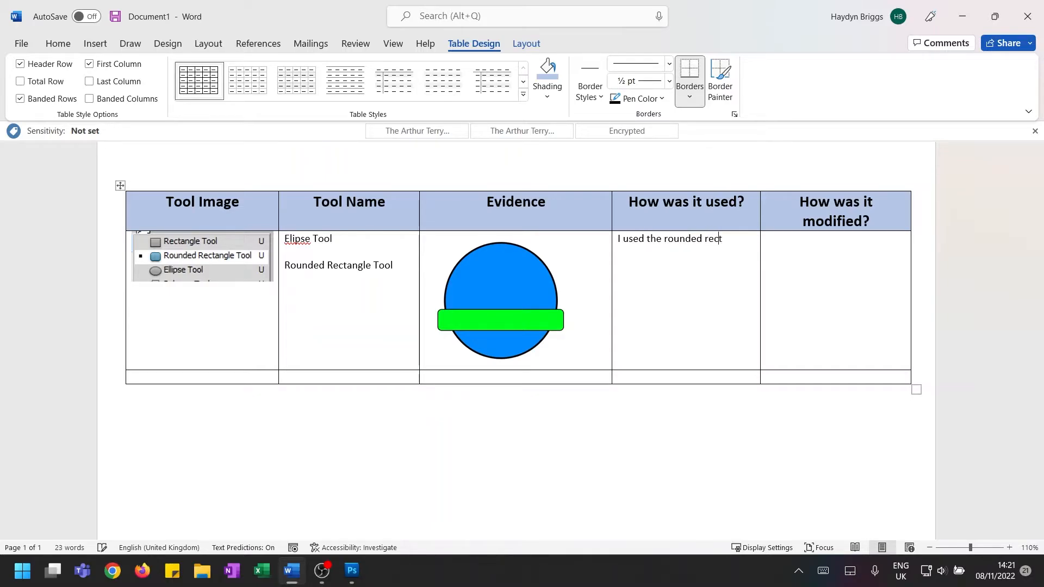
text(angle tool to make a )
text(rectan)
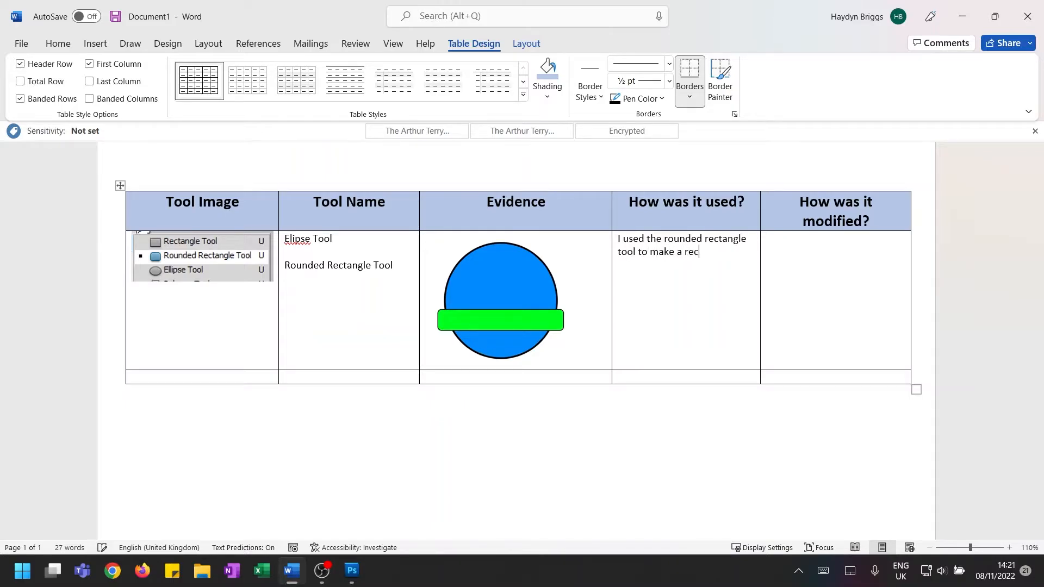
text(gle banner over the top )
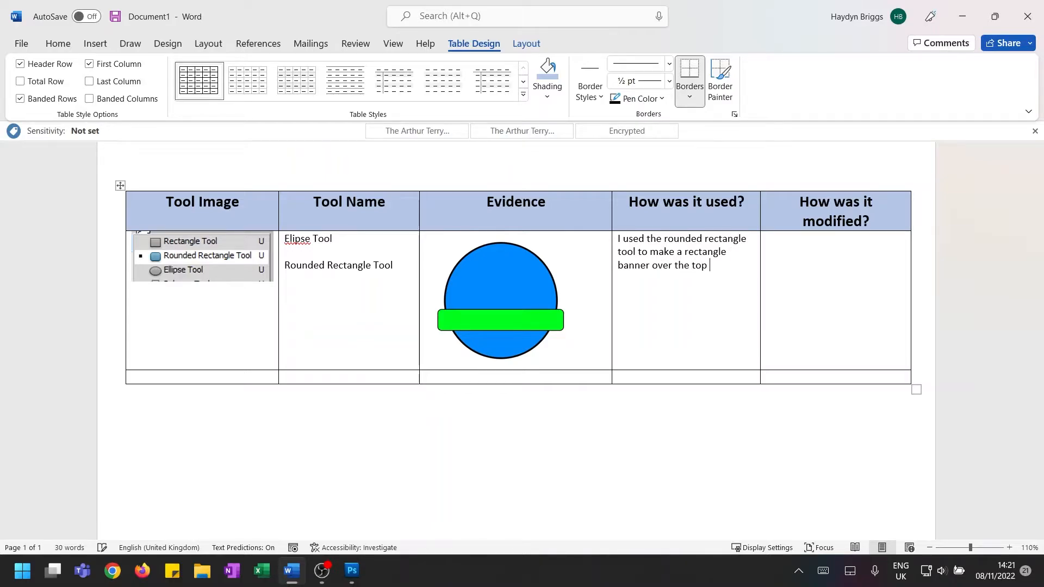
text(of a blue)
In the "How was it modified?" cell, write that the FX button added a stroke to both shapes, outlining them so they are neater and stand out
click(830, 248)
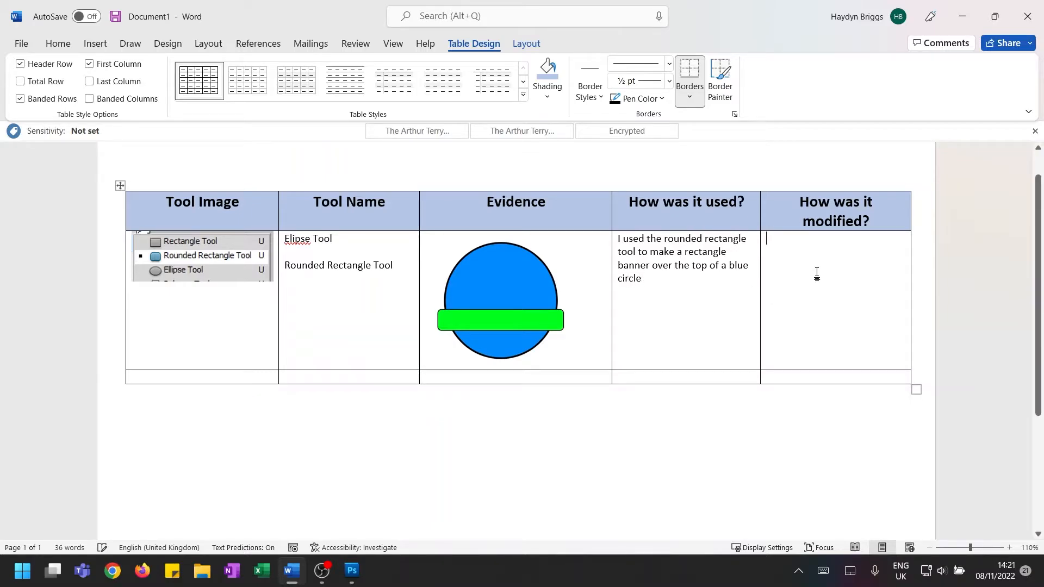
text(I used th)
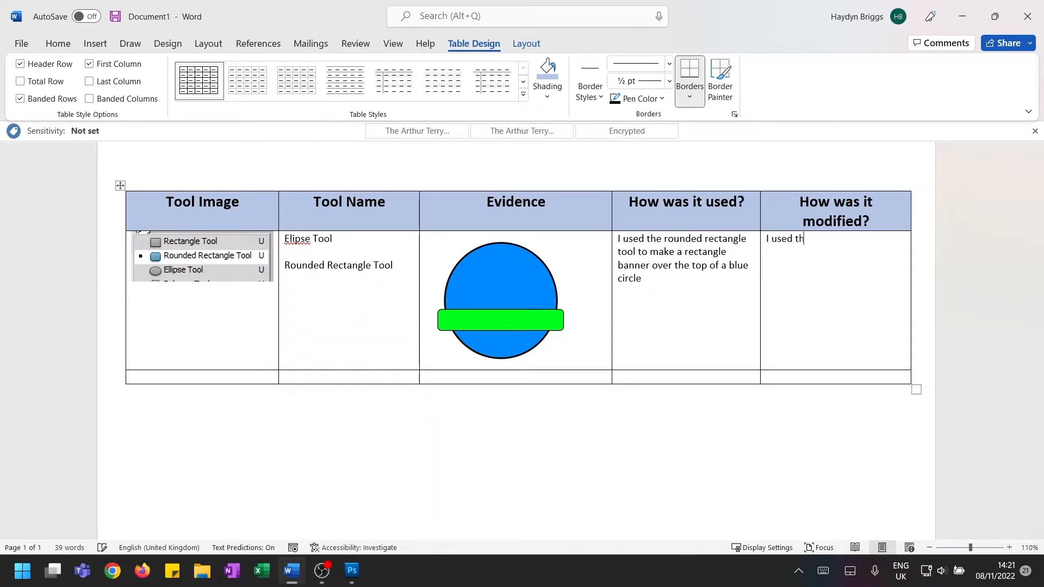
text(e FX button to add a str)
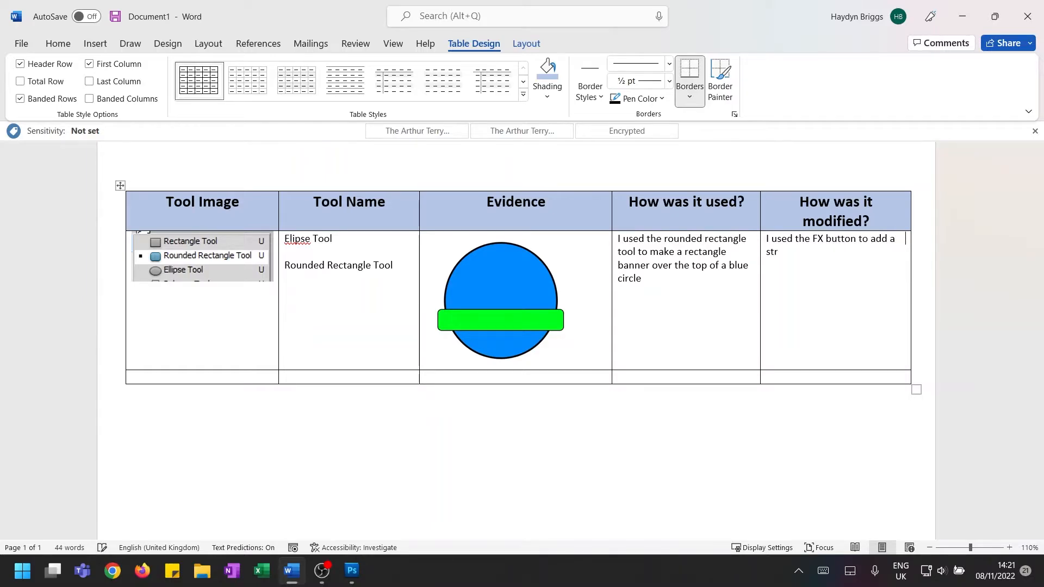
text(oke to both, this gives an outline )
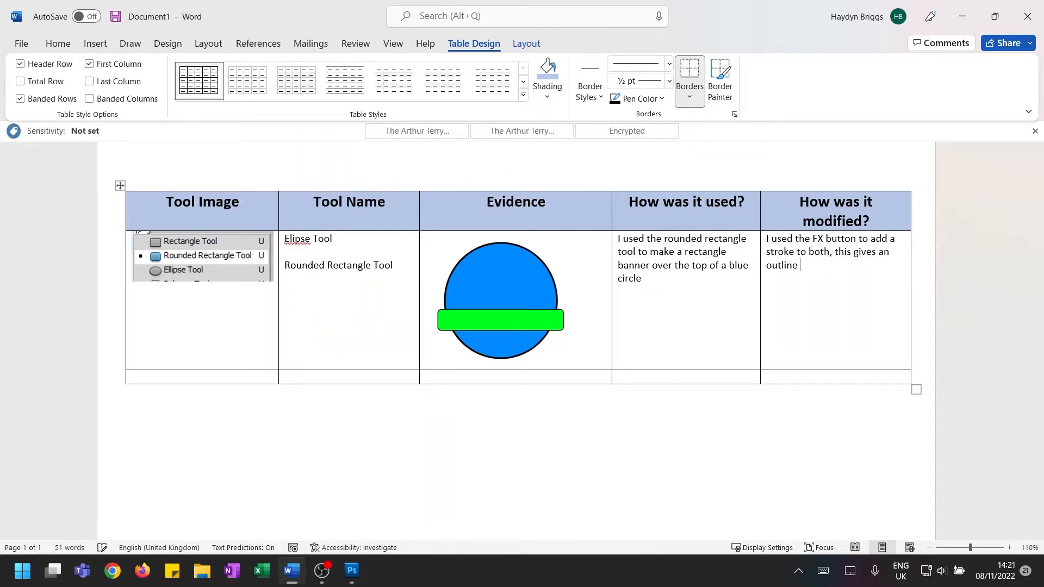
text(around the shae)
key(BackSpace)
text(pes making them)
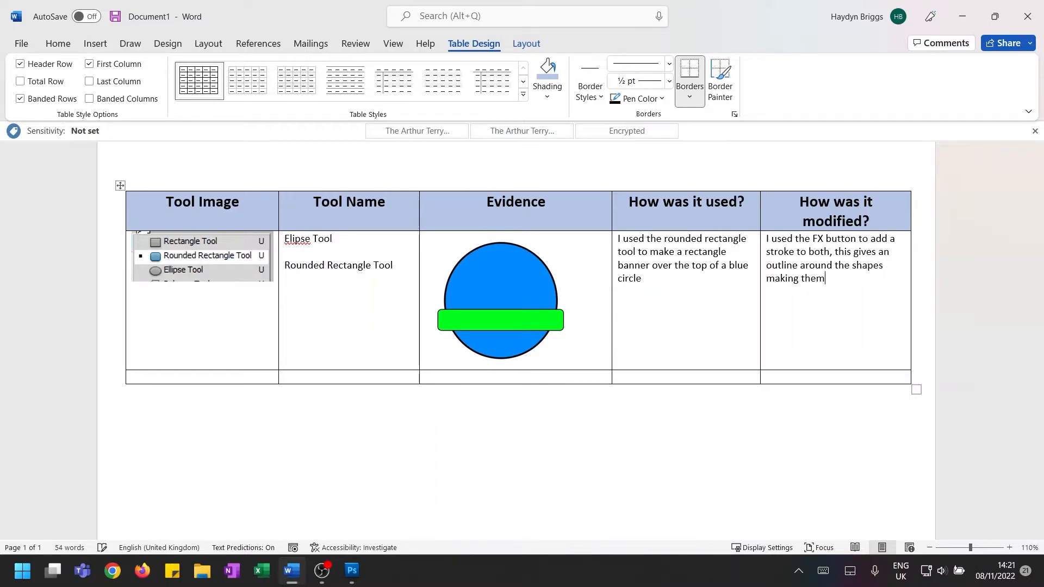
text( neater and they no  stand ou)
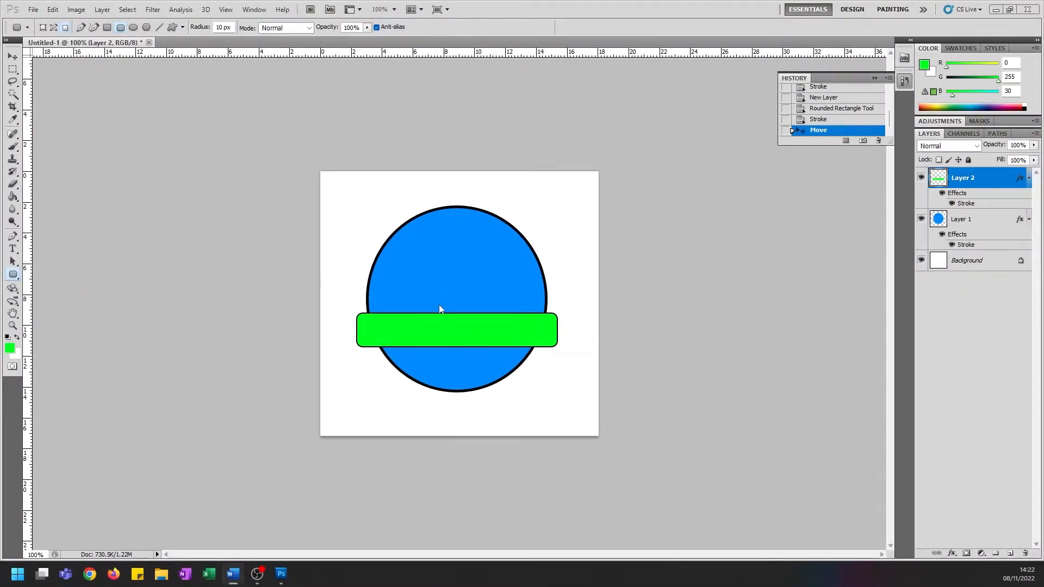
Switch to Photoshop and add the text "Where Abouts" in Kristen ITC over the green banner
click(15, 251)
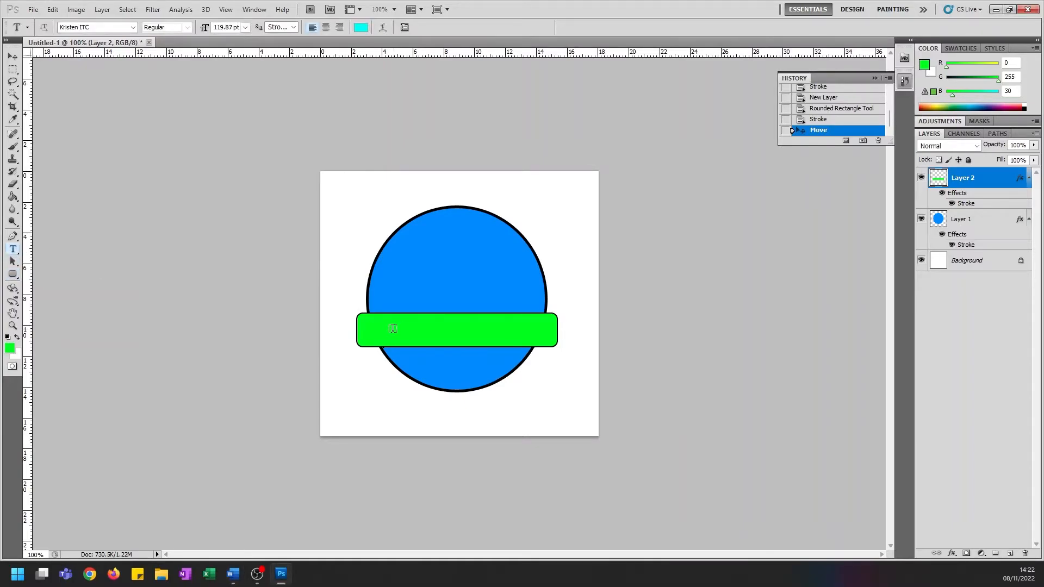
click(389, 327)
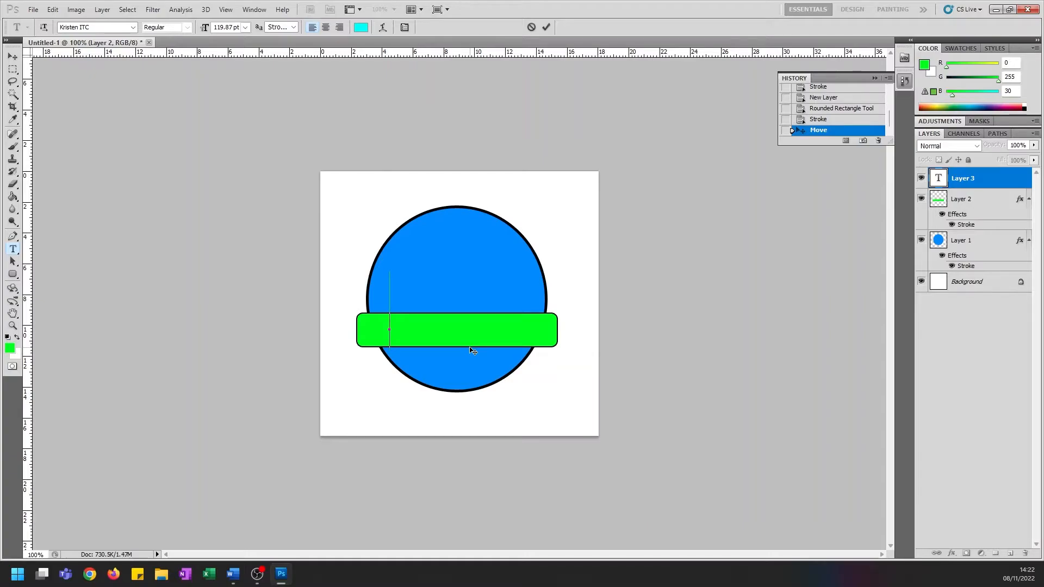
text(Where)
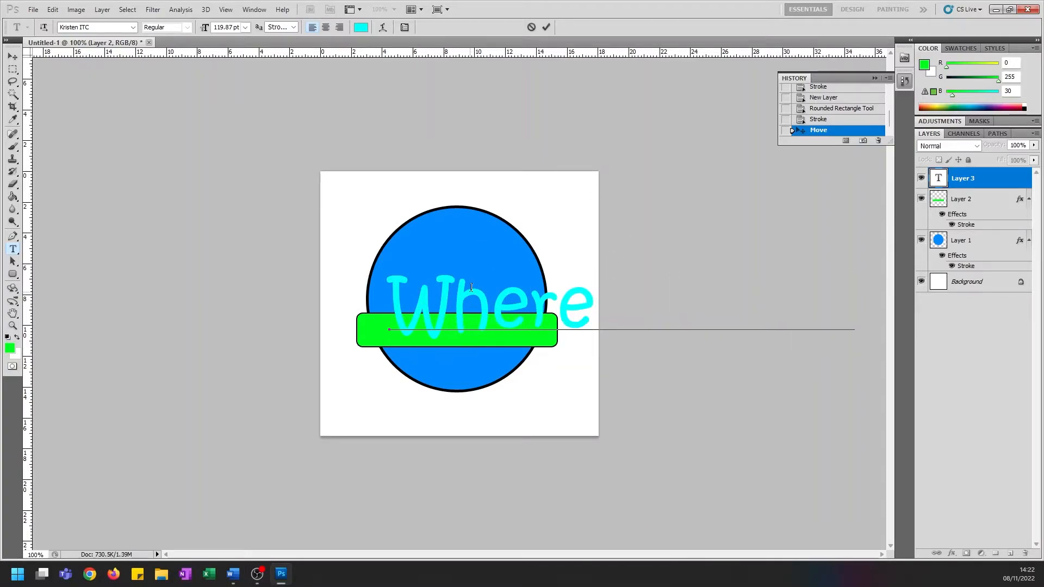
Set the "Where Abouts" text size to 48 pt and move the text so it sits centred on the green banner
key(ctrl+a)
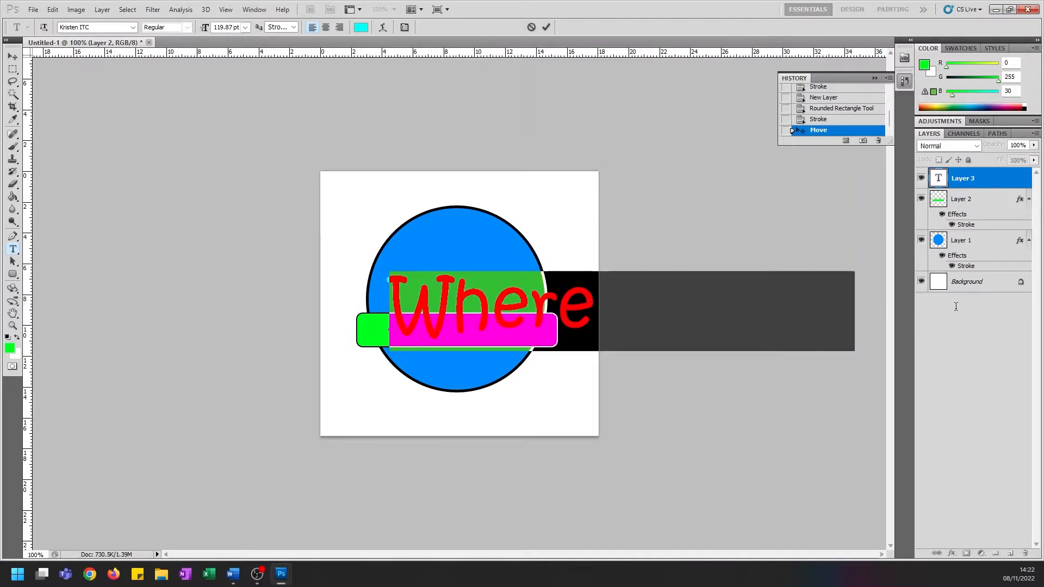
click(247, 28)
click(240, 177)
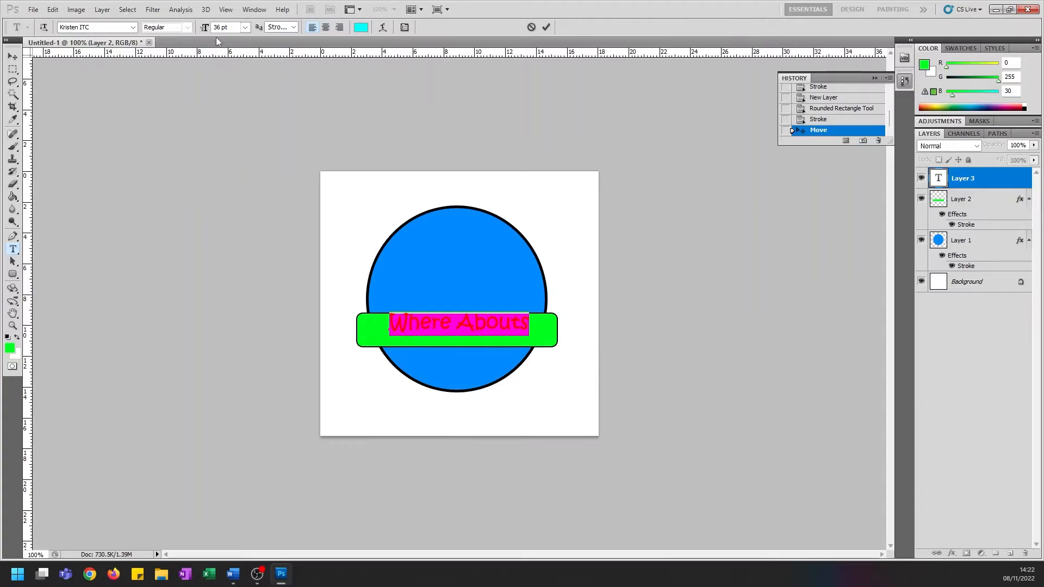
click(245, 27)
click(250, 188)
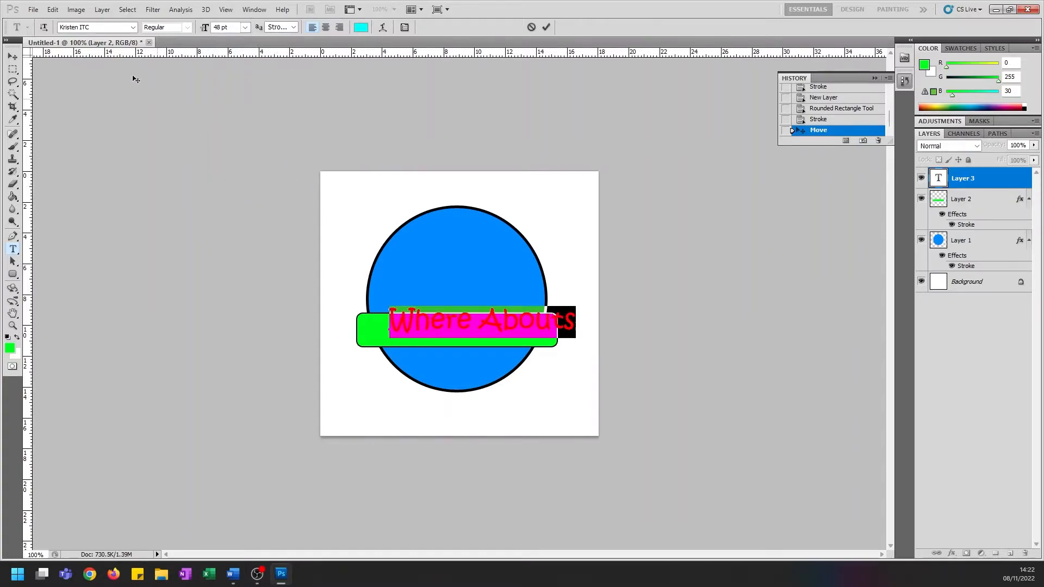
click(13, 58)
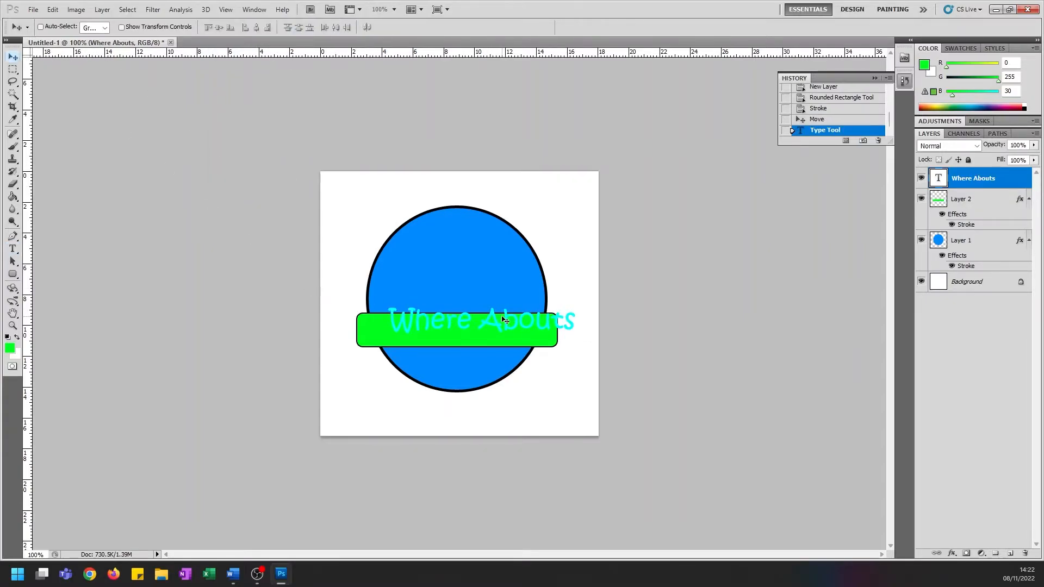
drag(503, 318, 477, 329)
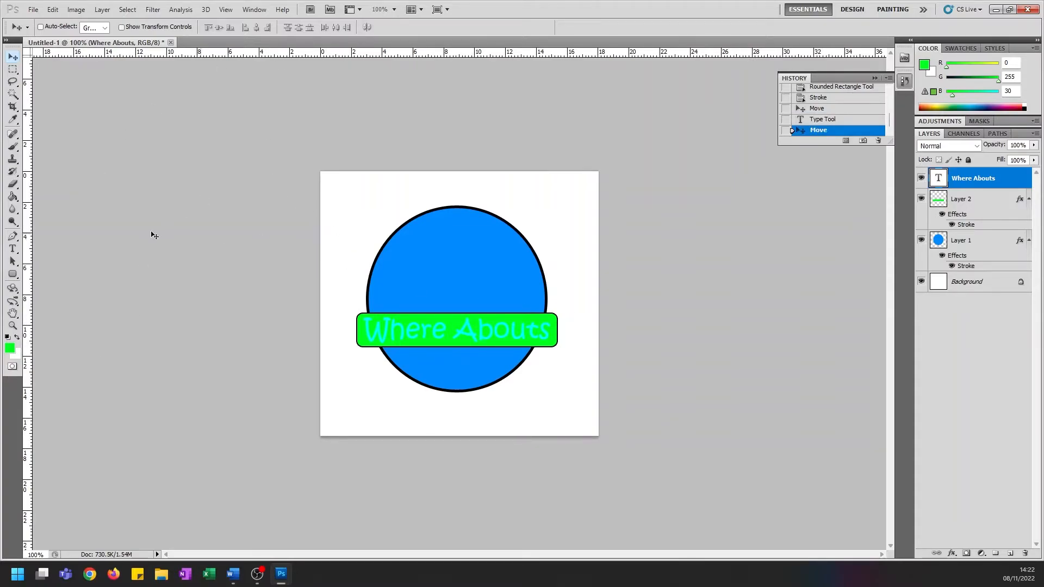
Change the colour of the whole "Where Abouts" text to black (000000)
click(13, 250)
click(440, 329)
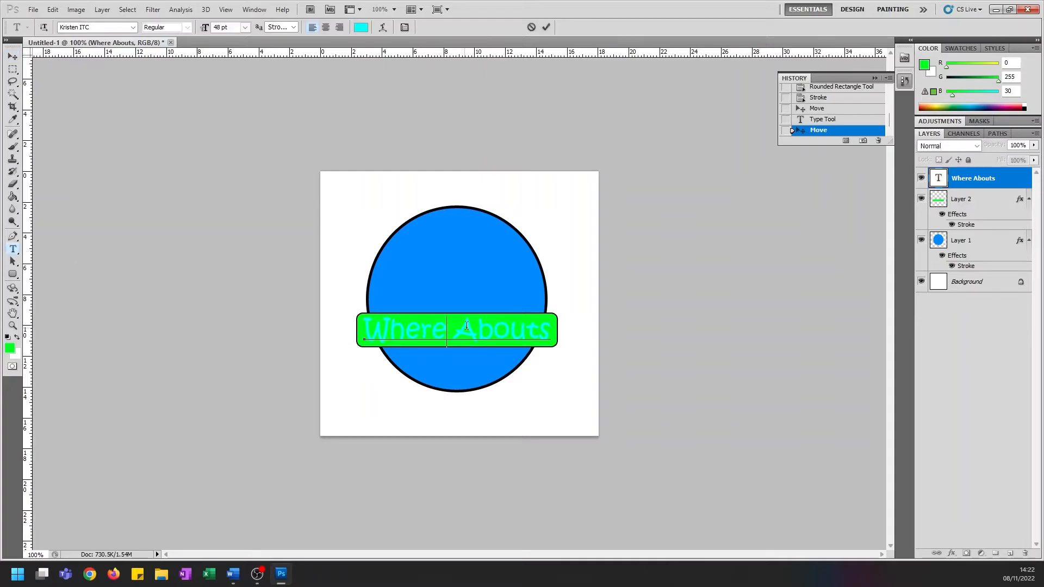
drag(375, 326, 550, 331)
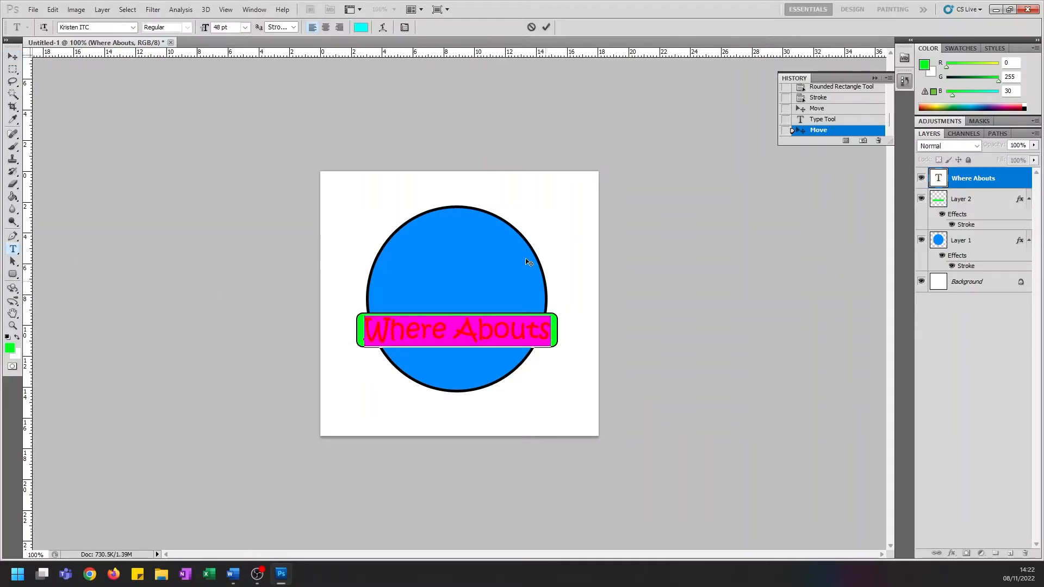
click(360, 27)
drag(648, 168, 529, 292)
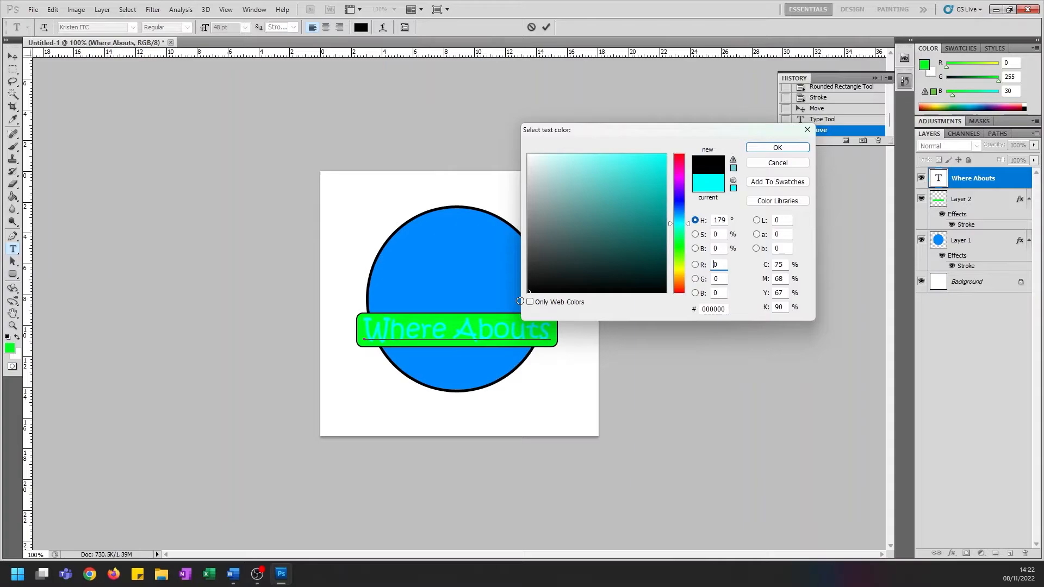
click(779, 148)
click(14, 56)
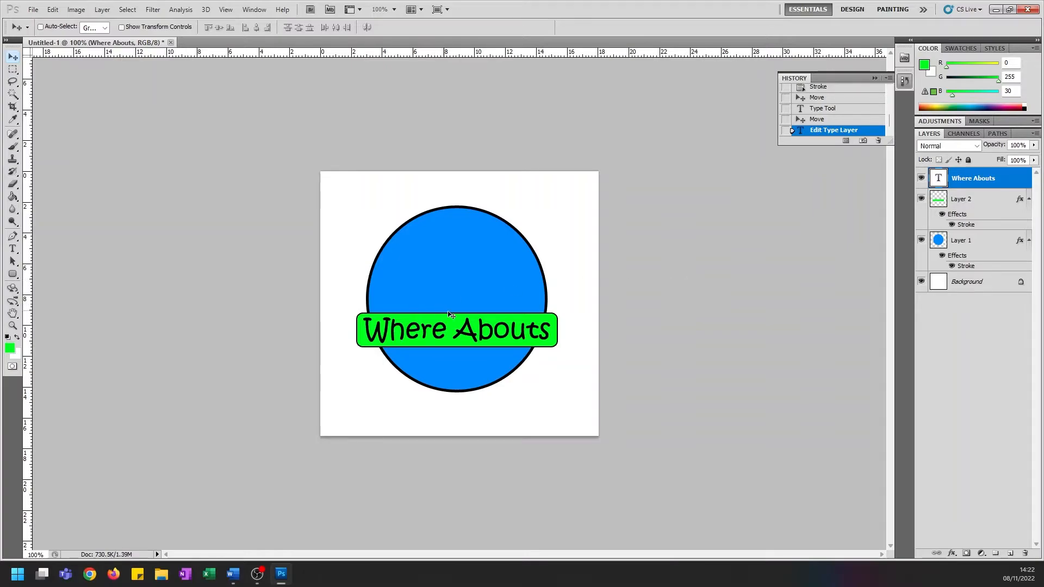
Hide the green banner and blue circle layers and capture a screenshot of the "Where Abouts" text alone
click(922, 200)
click(921, 240)
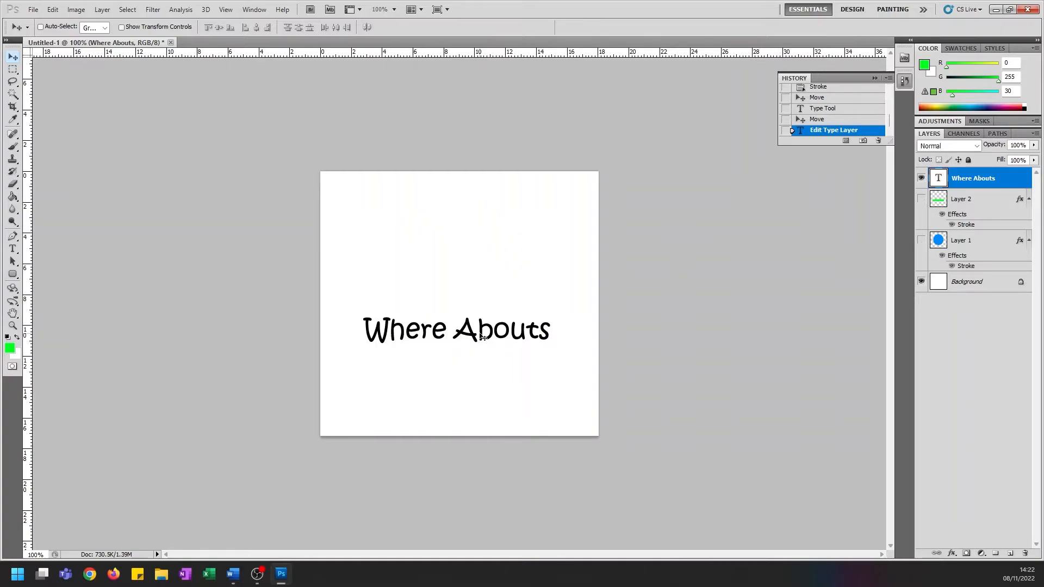
key(super+shift+s)
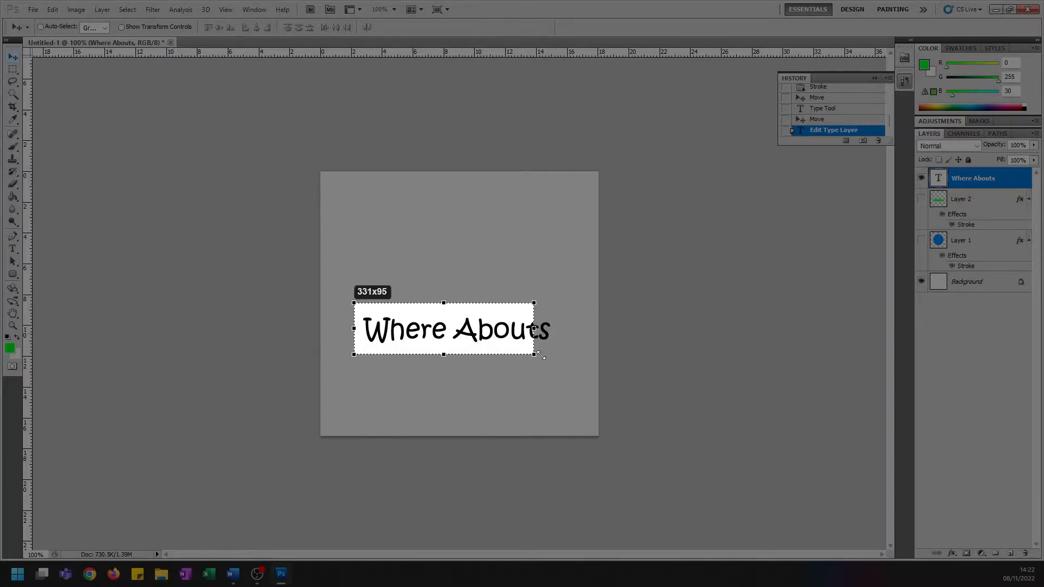
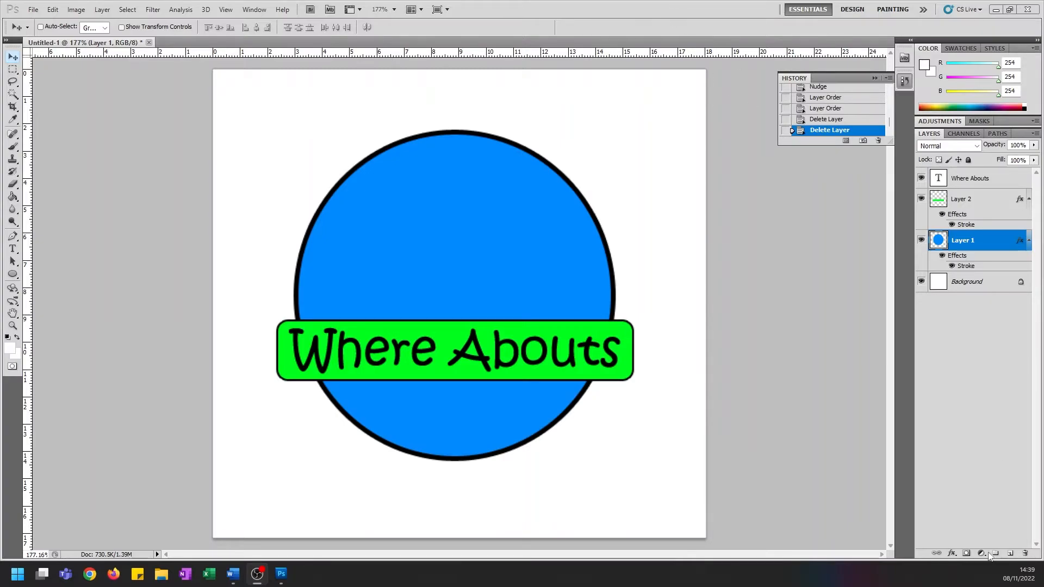
Add a new layer above the "Where Abouts" text and draw a wide, flat white ellipse across the middle of the blue circle
click(1010, 553)
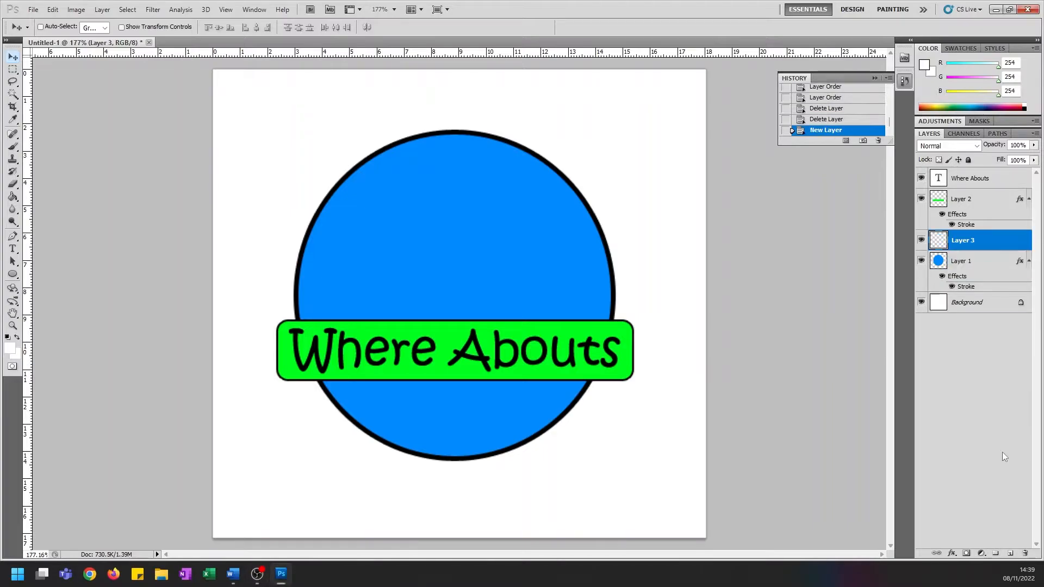
drag(974, 242, 980, 179)
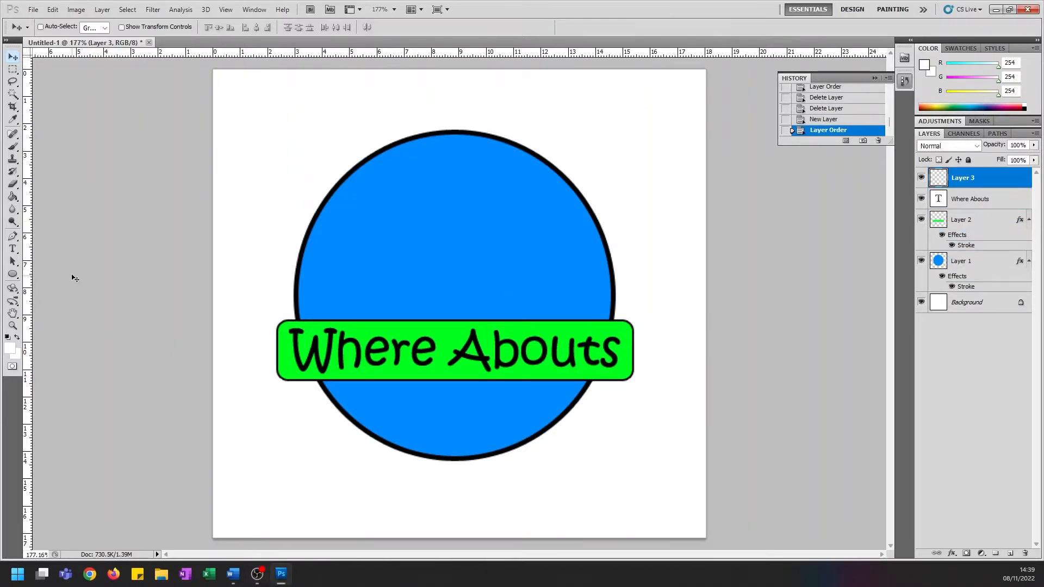
click(13, 276)
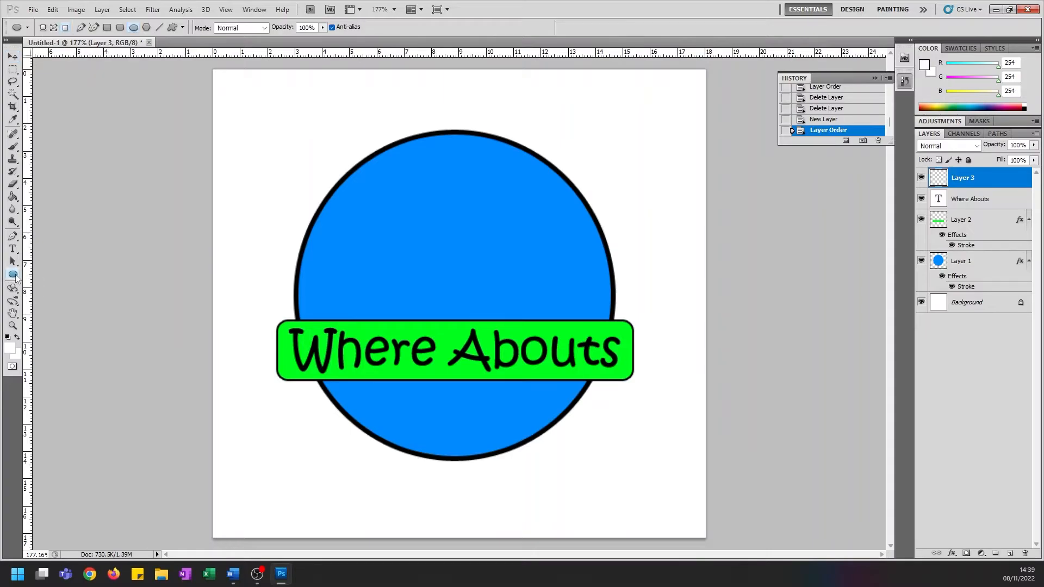
drag(246, 263, 672, 314)
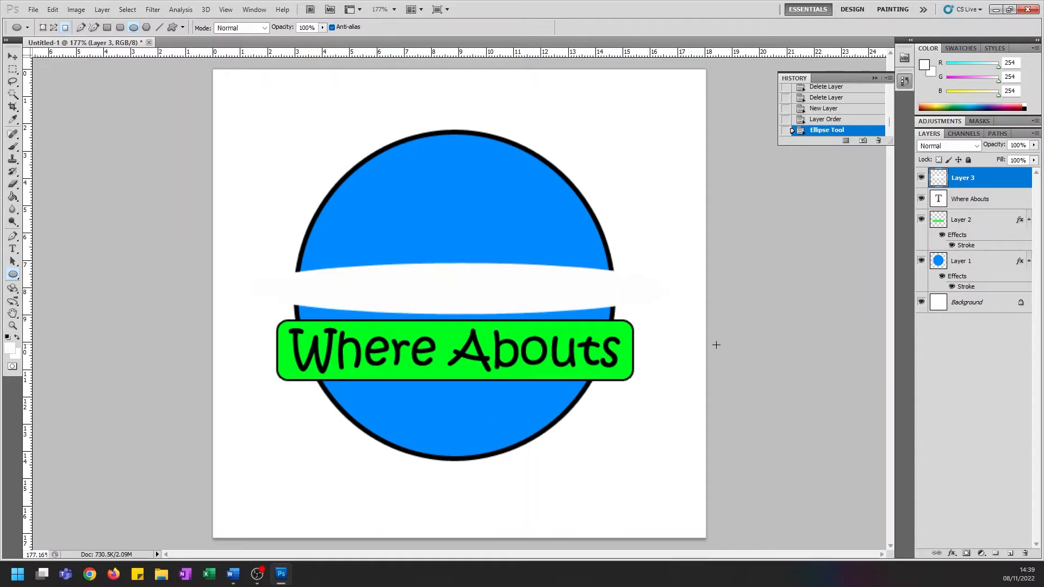
Give the white ellipse a black outside stroke and set its fill opacity to 0% so only a ring outline is left
click(952, 553)
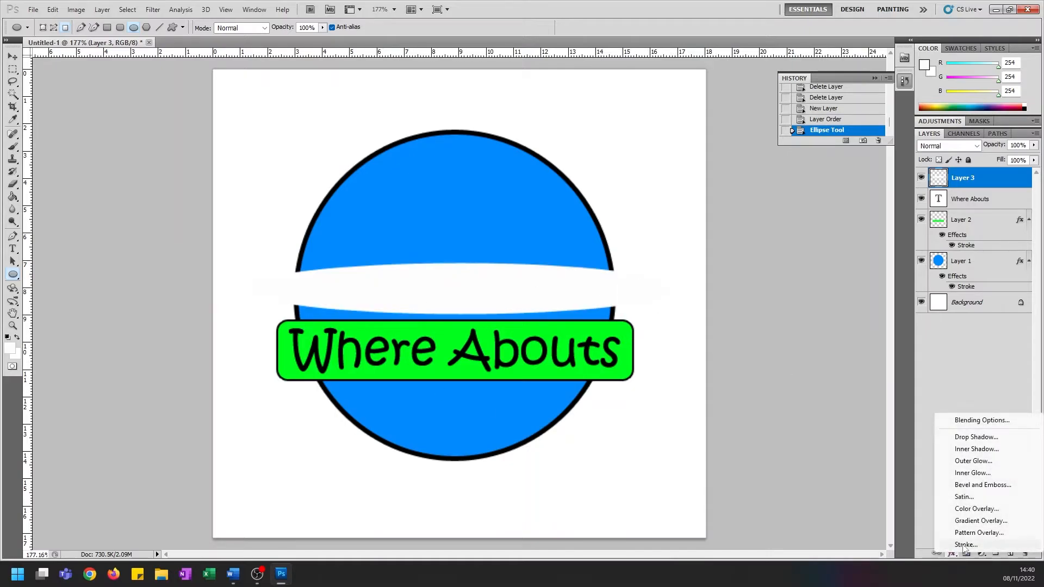
click(962, 548)
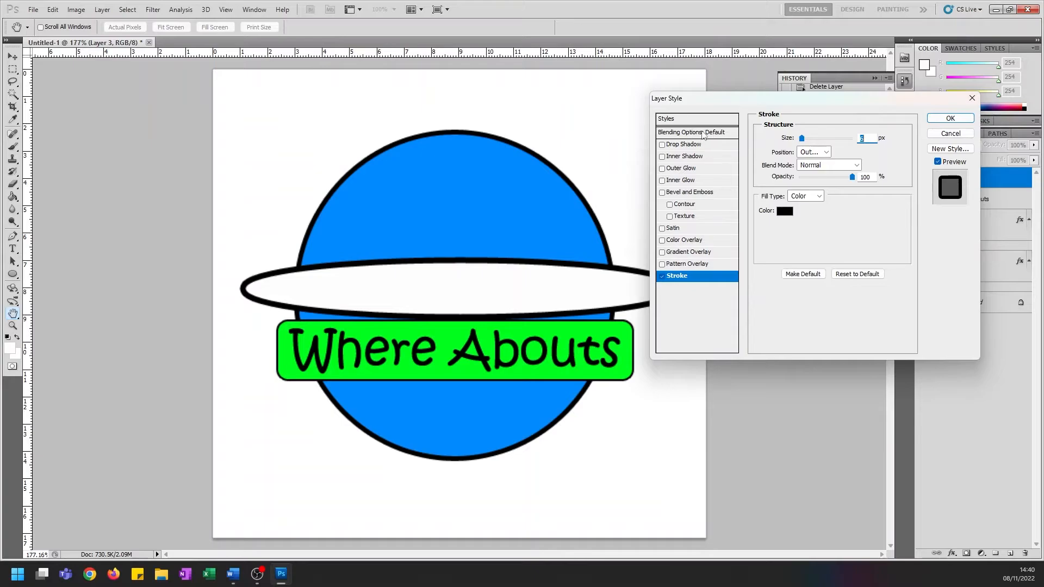
click(707, 134)
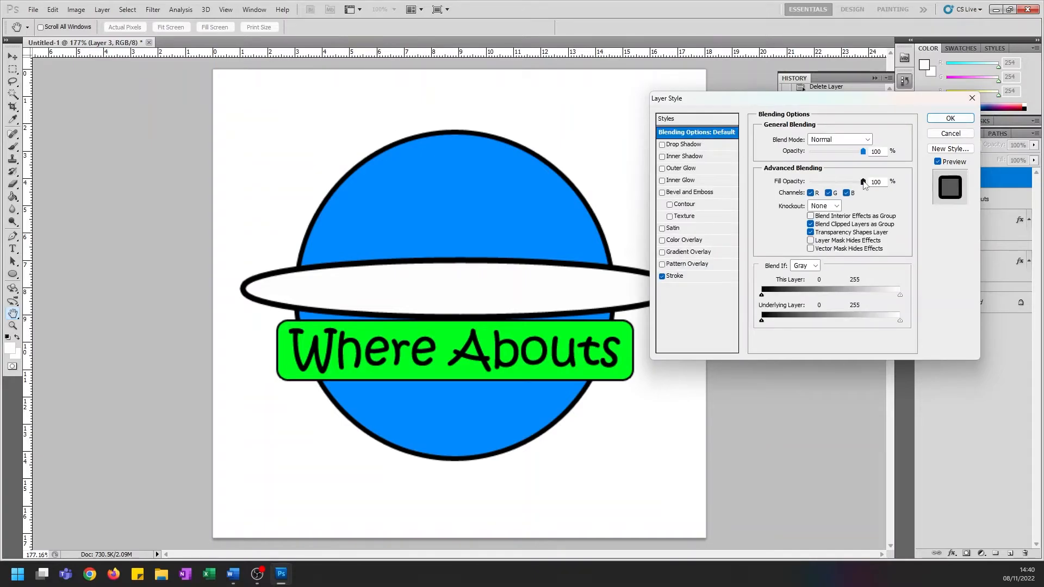
drag(863, 182, 798, 194)
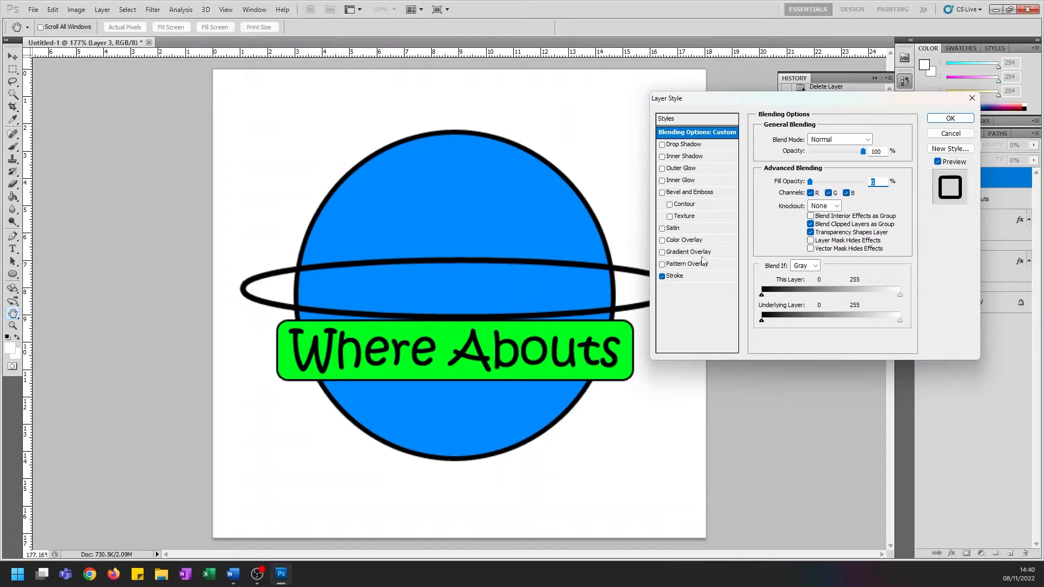
click(950, 119)
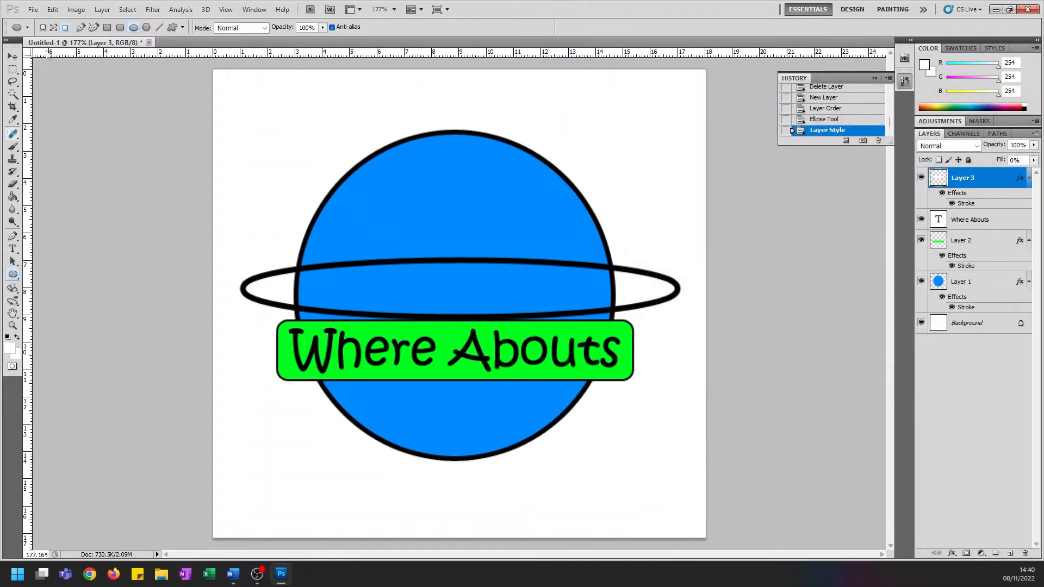
Free-transform the ring to about 106% width and 111.5% height, tilt it about -12 degrees, and position it across the lower half of the circle
click(52, 9)
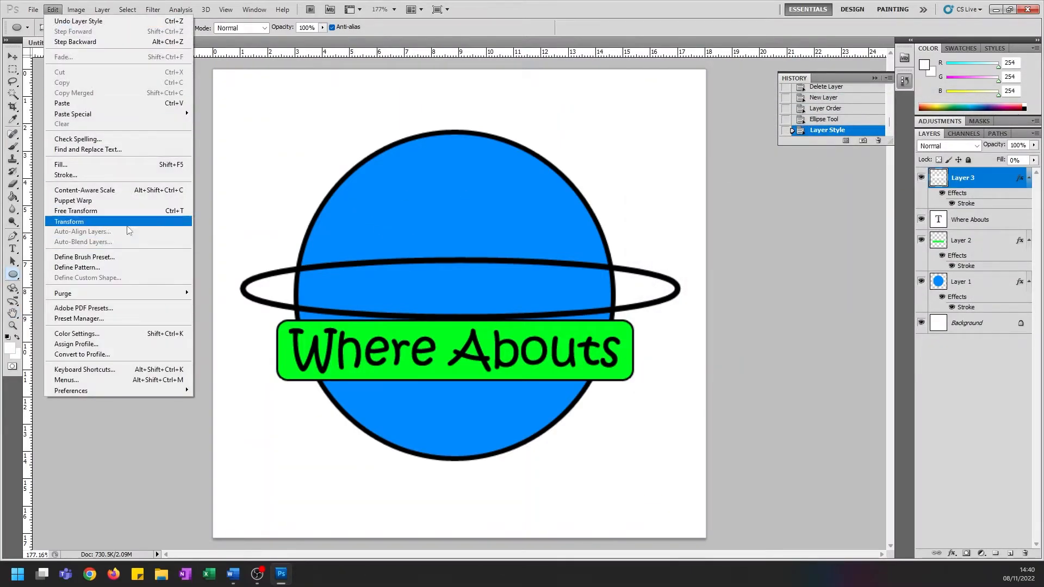
click(98, 211)
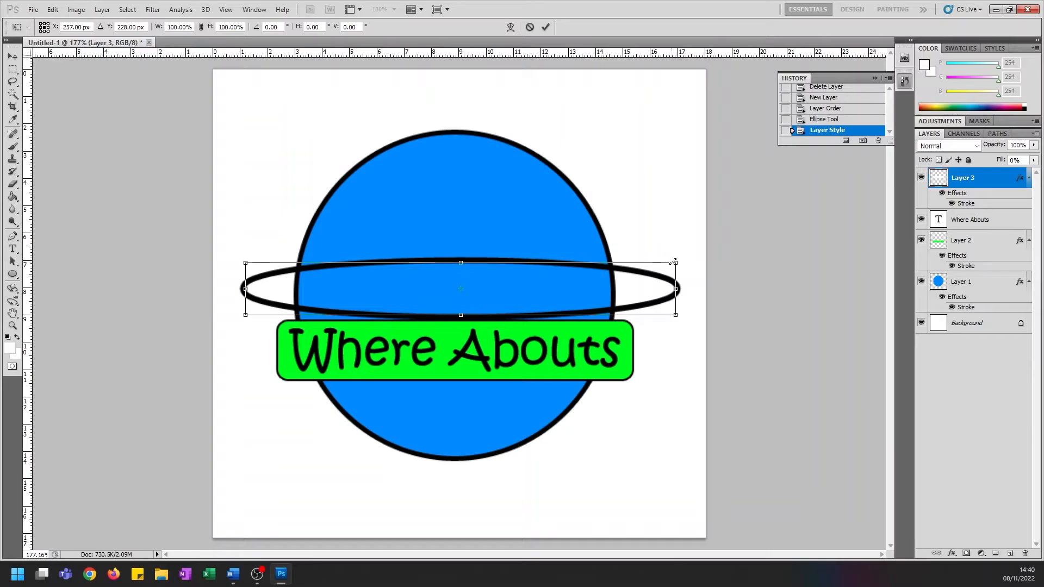
drag(676, 263, 691, 256)
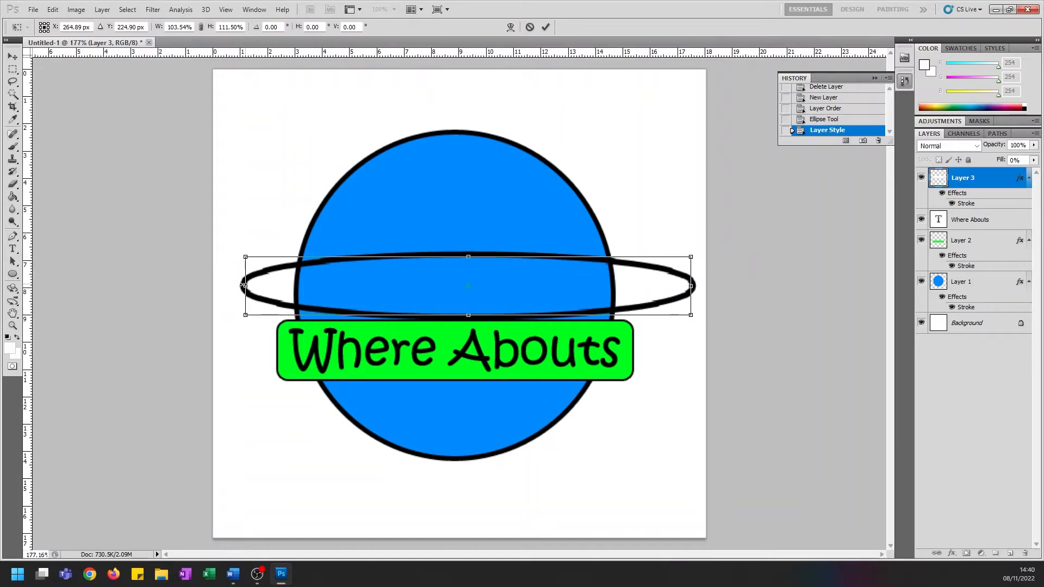
drag(244, 286, 233, 286)
drag(697, 252, 674, 184)
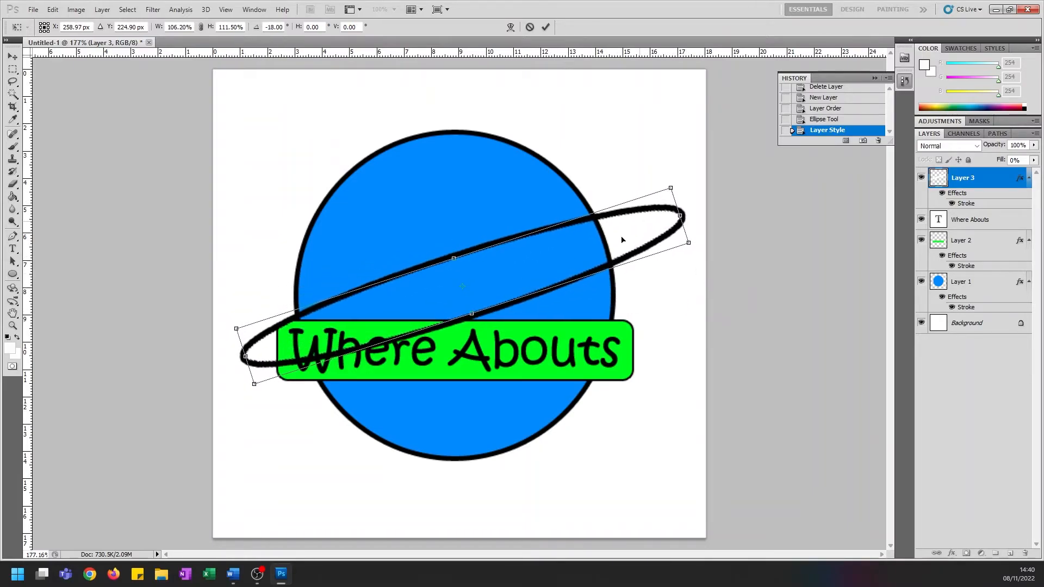
drag(602, 246, 595, 275)
drag(670, 203, 693, 220)
drag(630, 272, 633, 268)
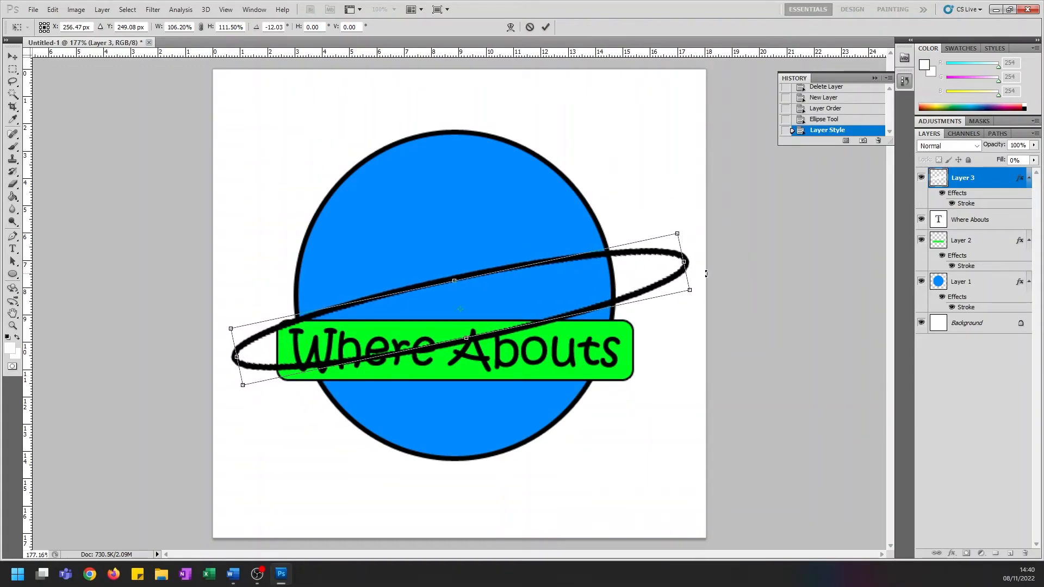
key(Return)
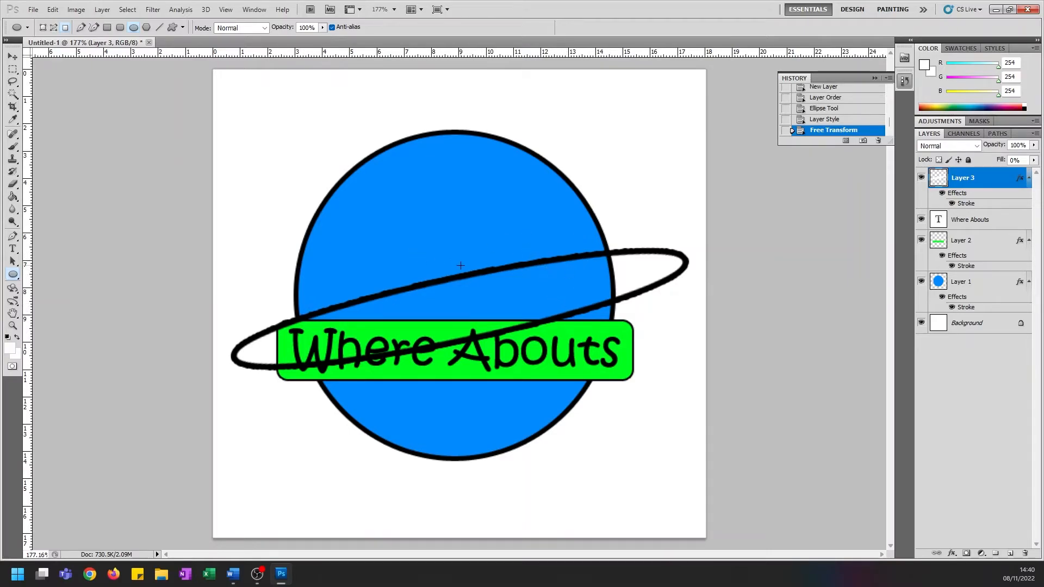
Hide the banner and text layers, and lasso the blue circle layer's area around the ring's upper line within the circle
click(921, 240)
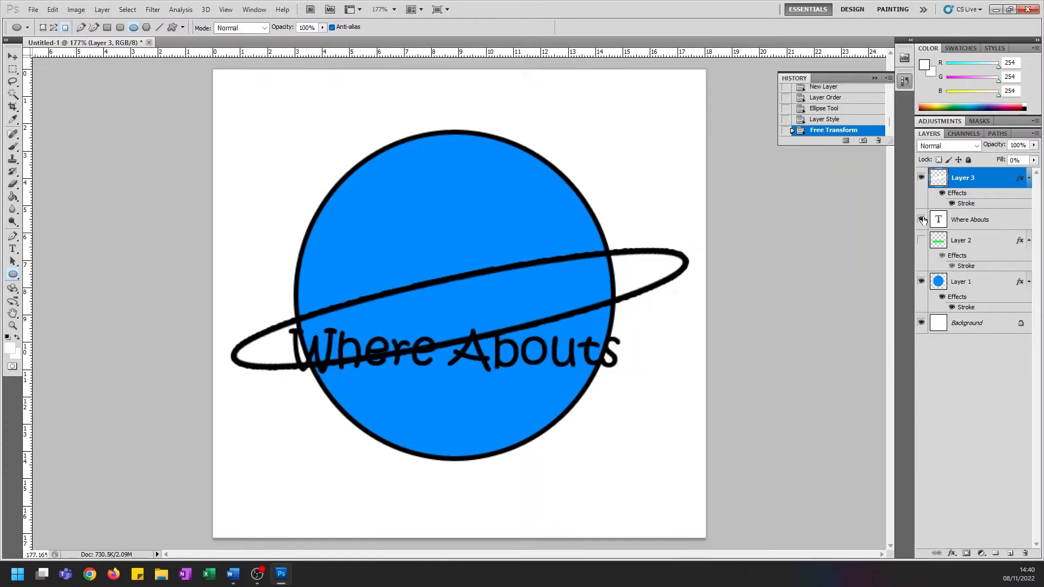
click(921, 219)
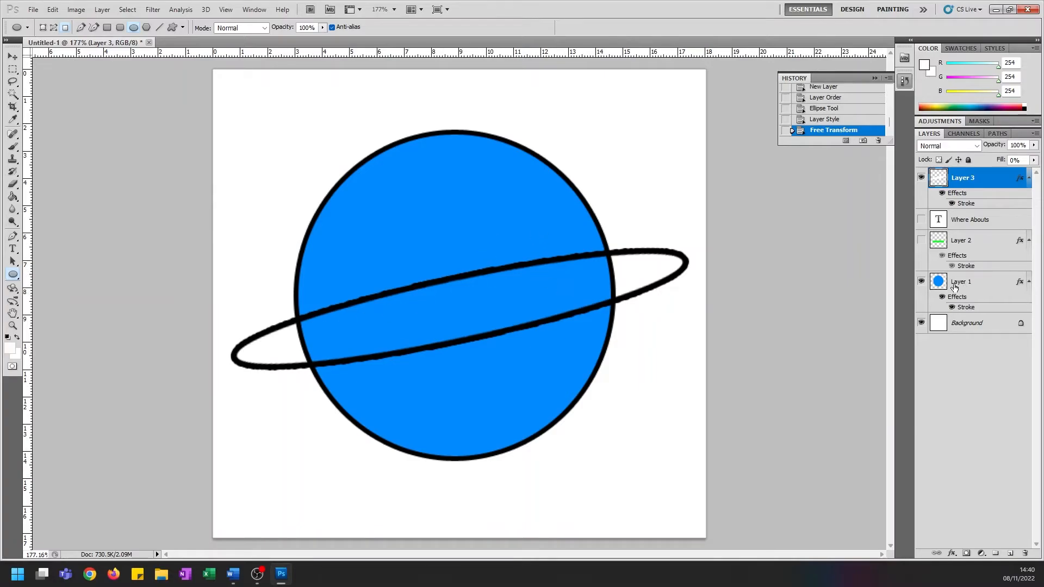
click(933, 277)
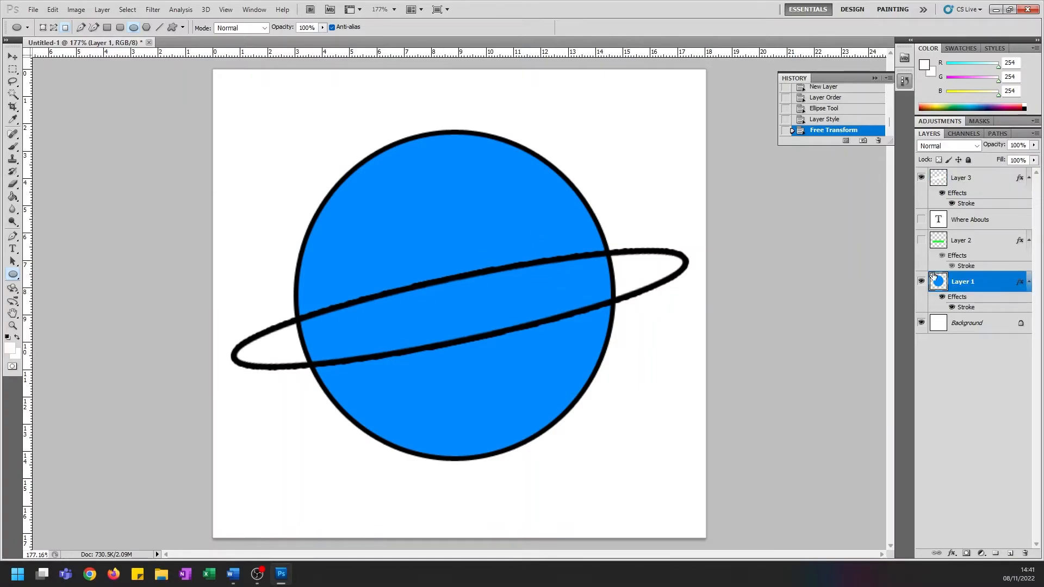
scroll(346, 314, up, 3)
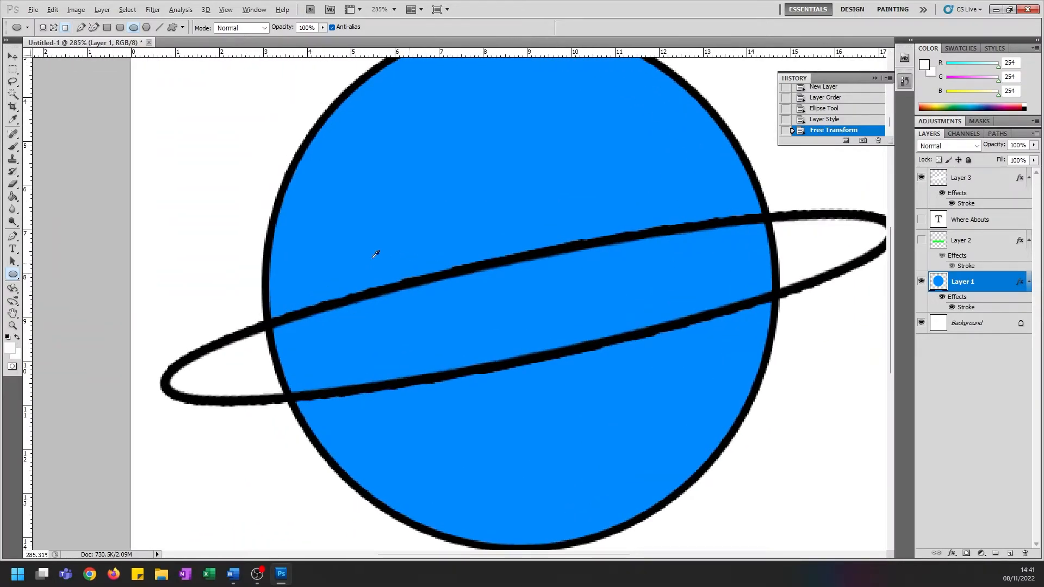
drag(421, 555, 493, 554)
scroll(424, 436, up, 1)
scroll(493, 508, up, 2)
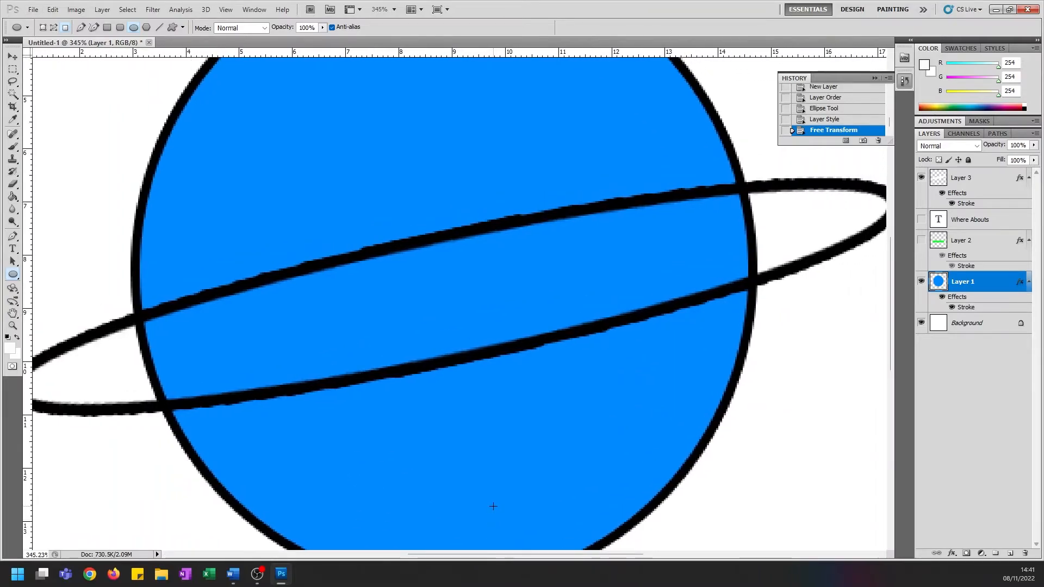
click(14, 83)
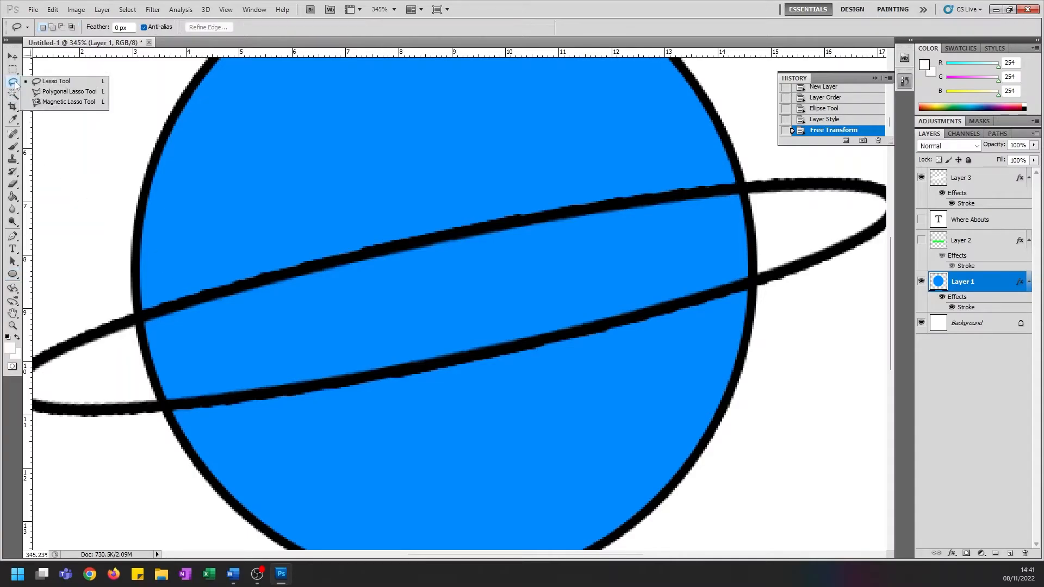
click(64, 86)
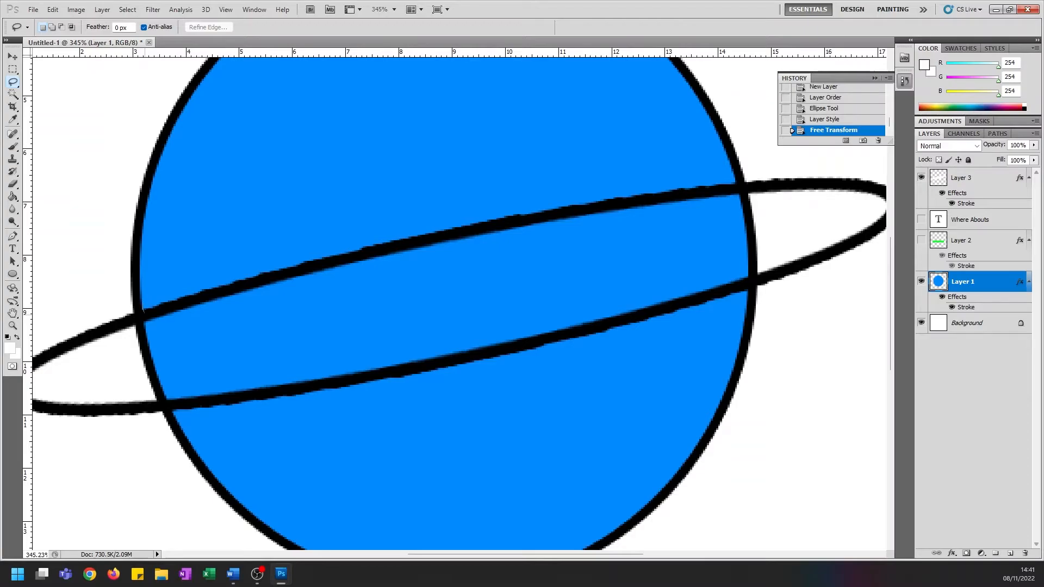
mouse_move(147, 324)
mouse_down()
mouse_move(165, 330)
mouse_move(466, 275)
mouse_up()
mouse_move(592, 248)
mouse_down()
mouse_move(734, 199)
mouse_move(731, 172)
mouse_move(377, 221)
mouse_move(206, 266)
mouse_move(144, 305)
mouse_up()
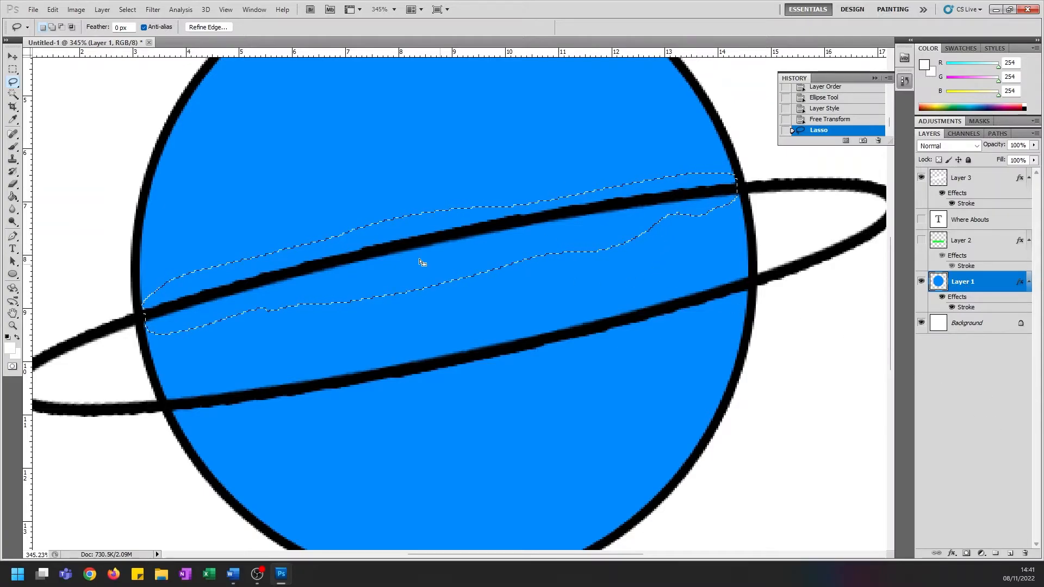
Copy the selected blue area onto a new layer and move that layer to the top to cover the ring's upper line
key(ctrl+c)
key(ctrl+v)
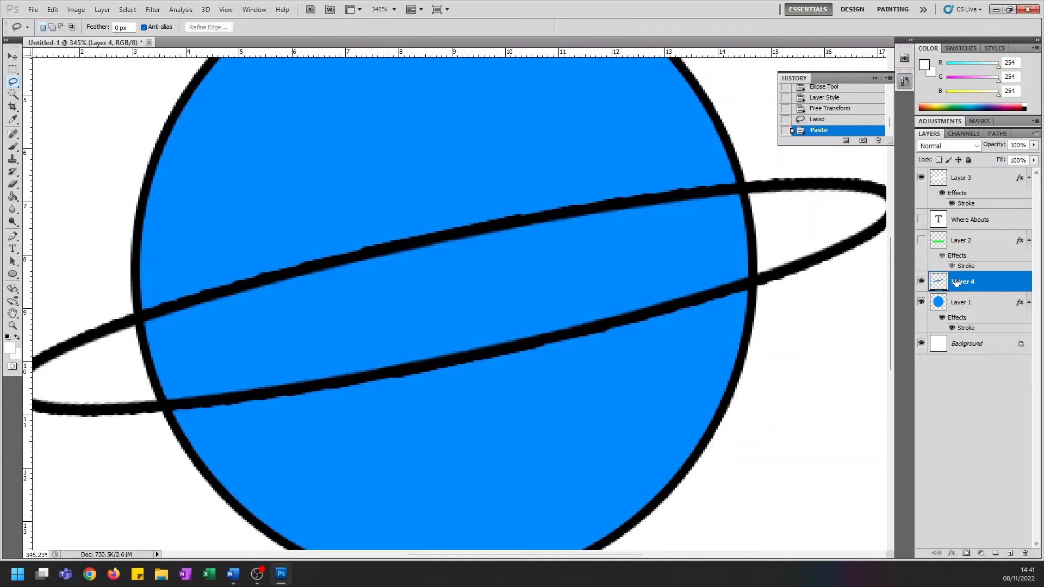
drag(964, 276, 987, 180)
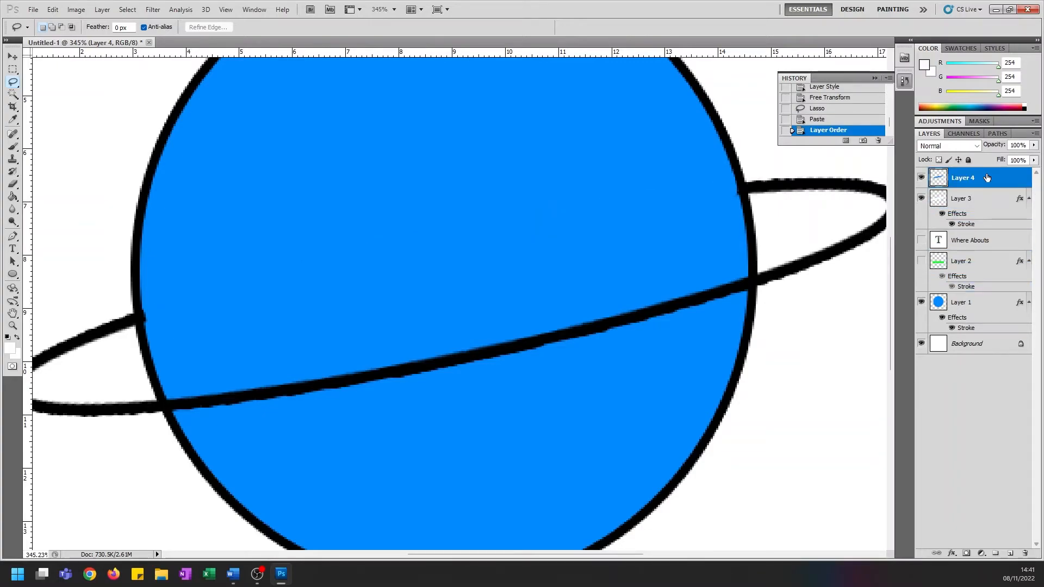
mouse_move(984, 182)
mouse_down()
mouse_move(985, 222)
mouse_move(986, 175)
mouse_up()
key(ctrl+0)
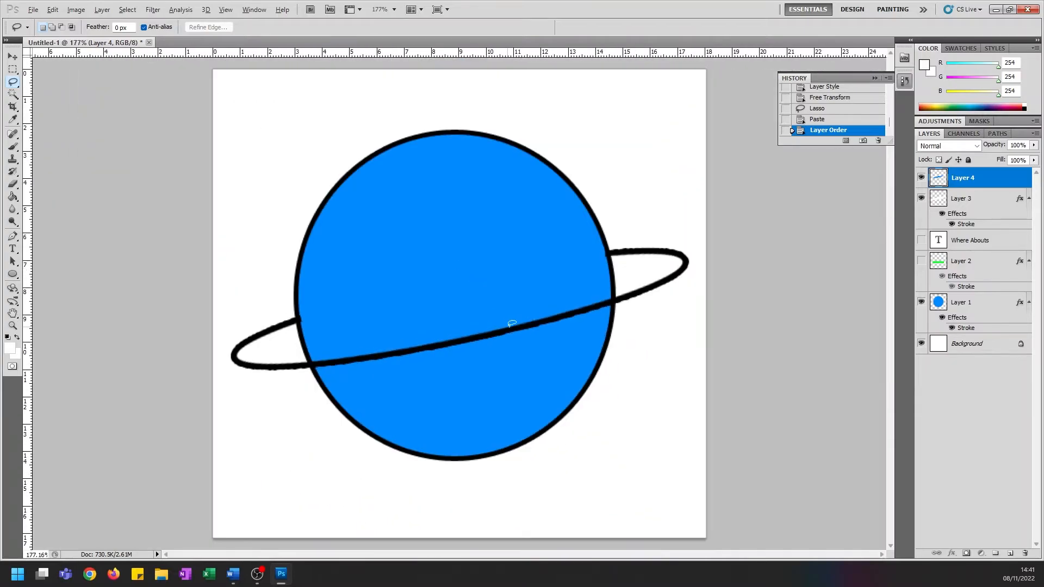
Show the banner and text layers again and move both above the ring layers, with the text on top
click(922, 261)
click(922, 242)
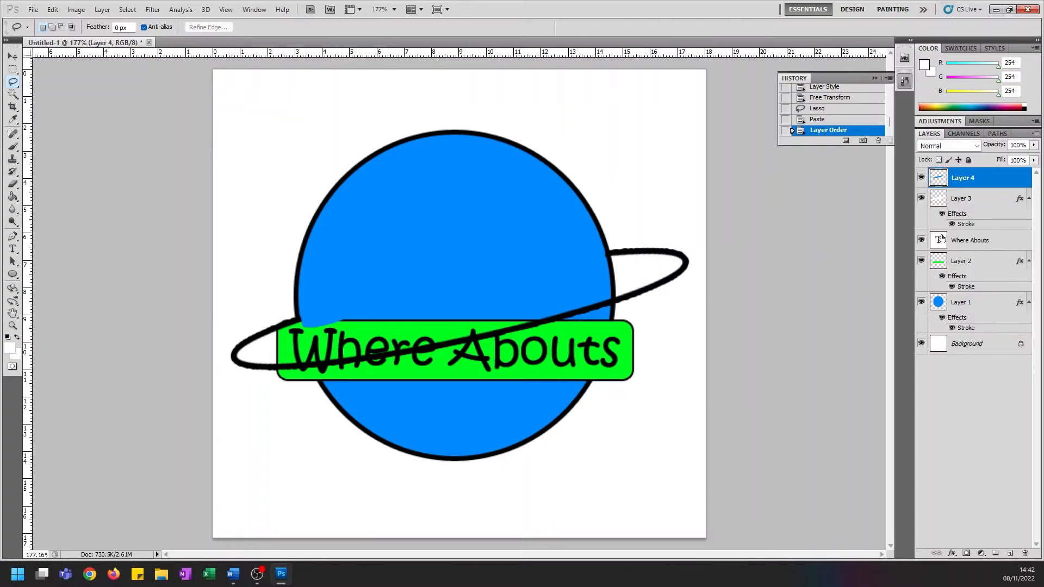
drag(985, 242, 982, 177)
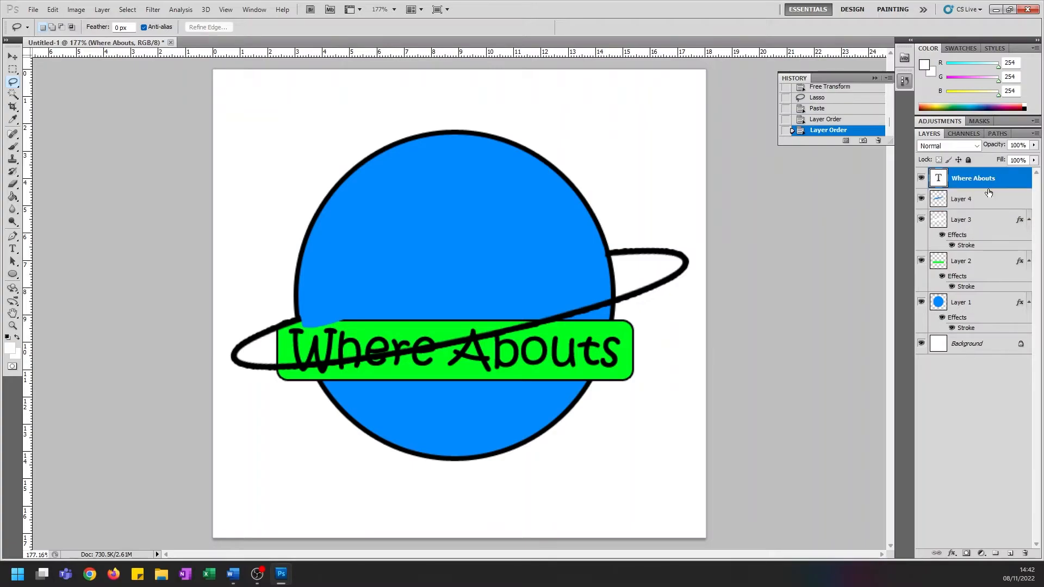
drag(982, 275, 987, 200)
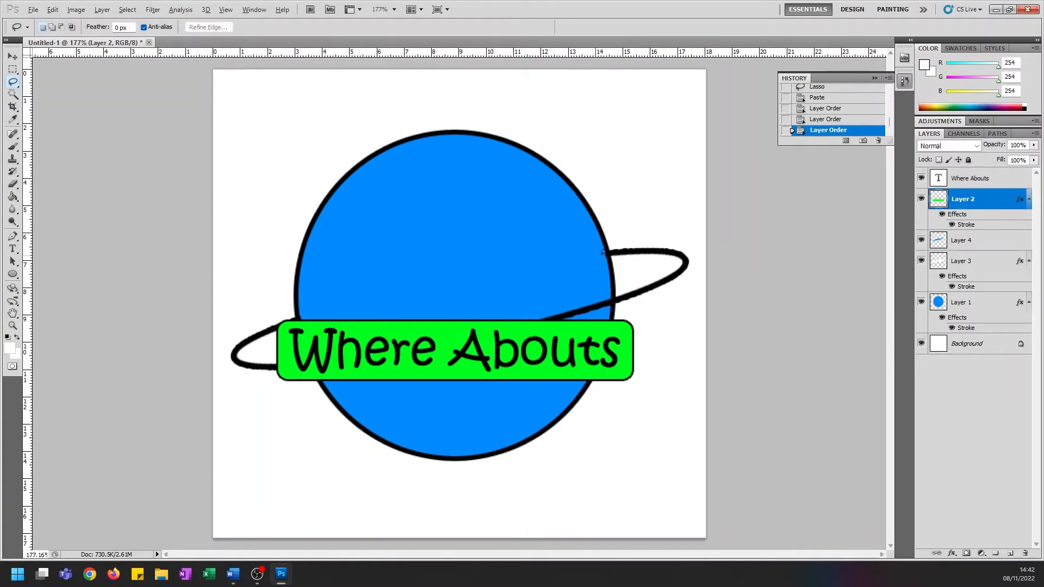
Capture a screenshot of the full layer list, from "Where Abouts" down to Background, and copy it to the clipboard
key(alt)
key(Print)
drag(907, 165, 1039, 360)
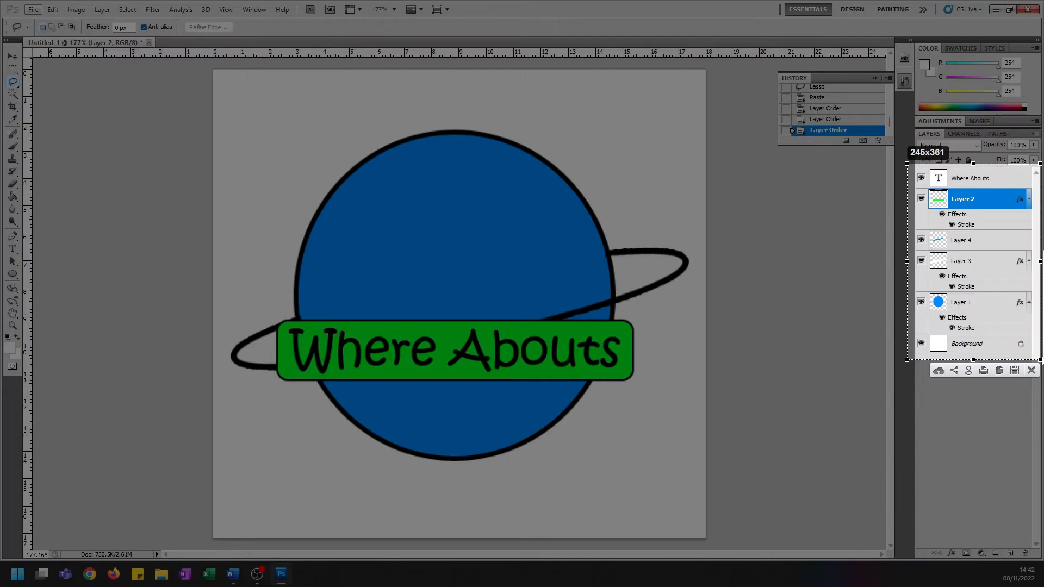
key(ctrl+c)
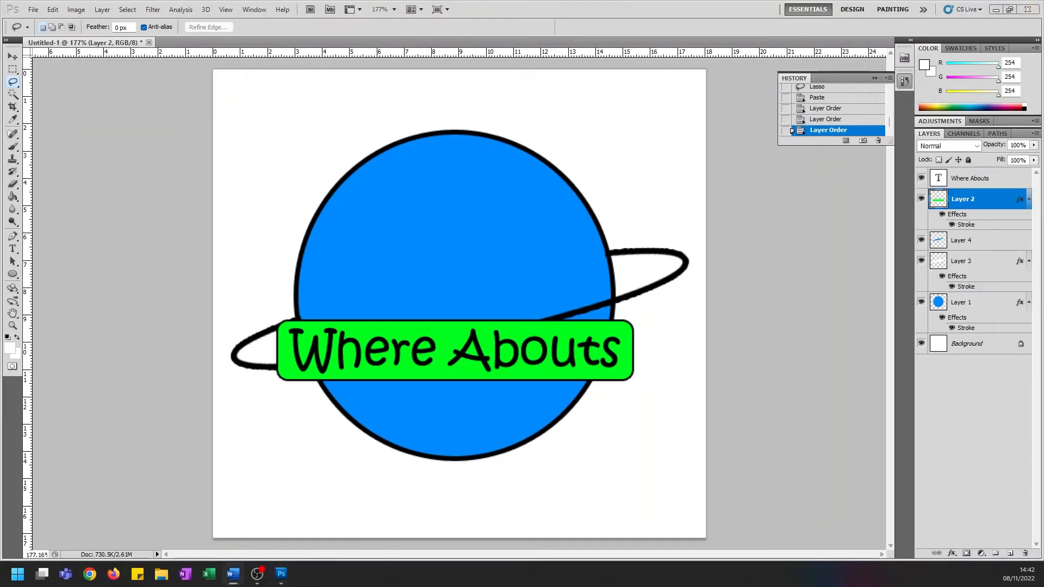
Switch to Word, add a new row to the evidence table, and paste the layer list screenshot into its Evidence cell
click(233, 574)
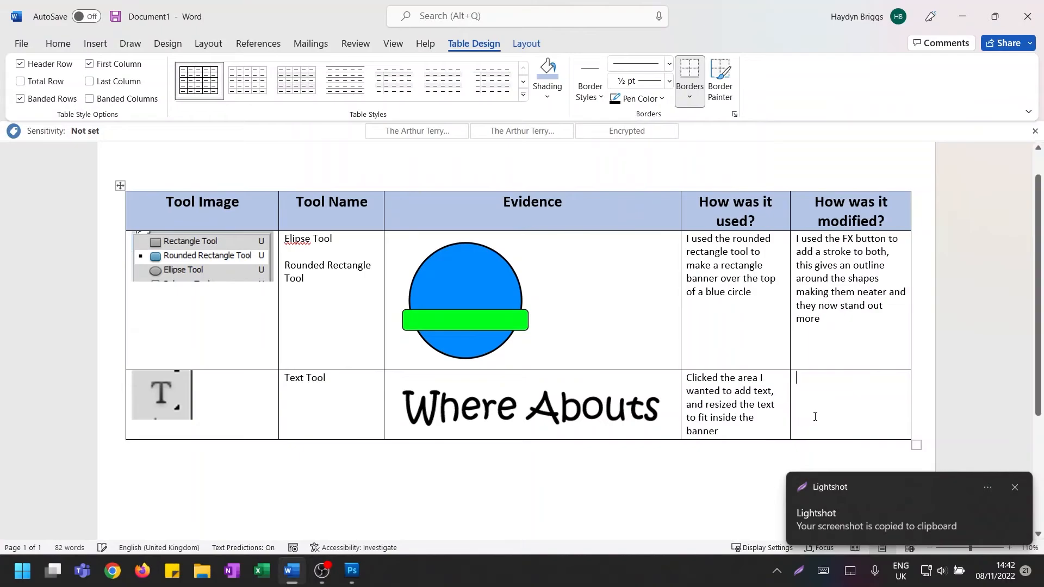
key(Tab)
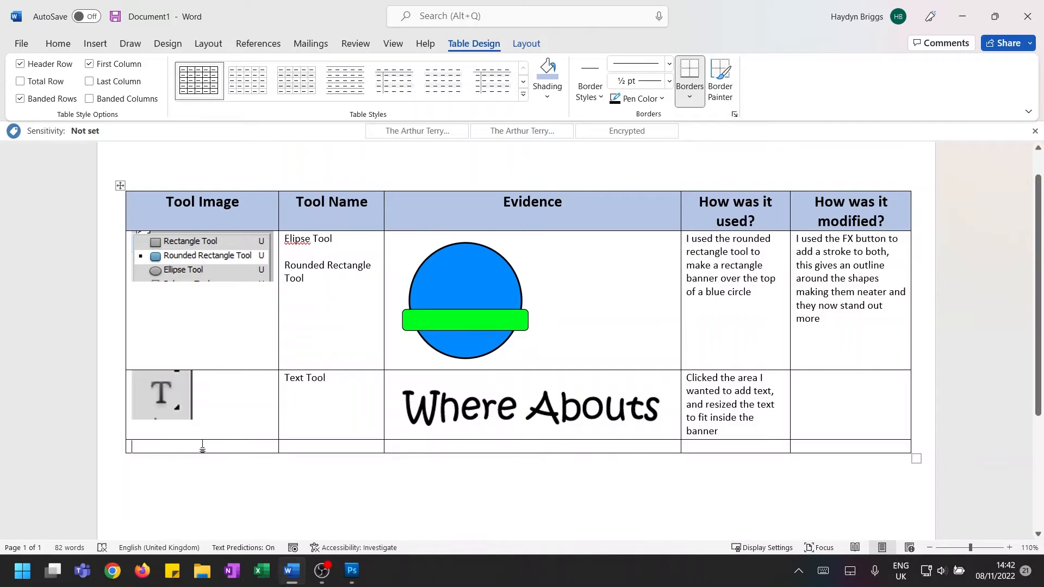
click(428, 448)
key(ctrl+v)
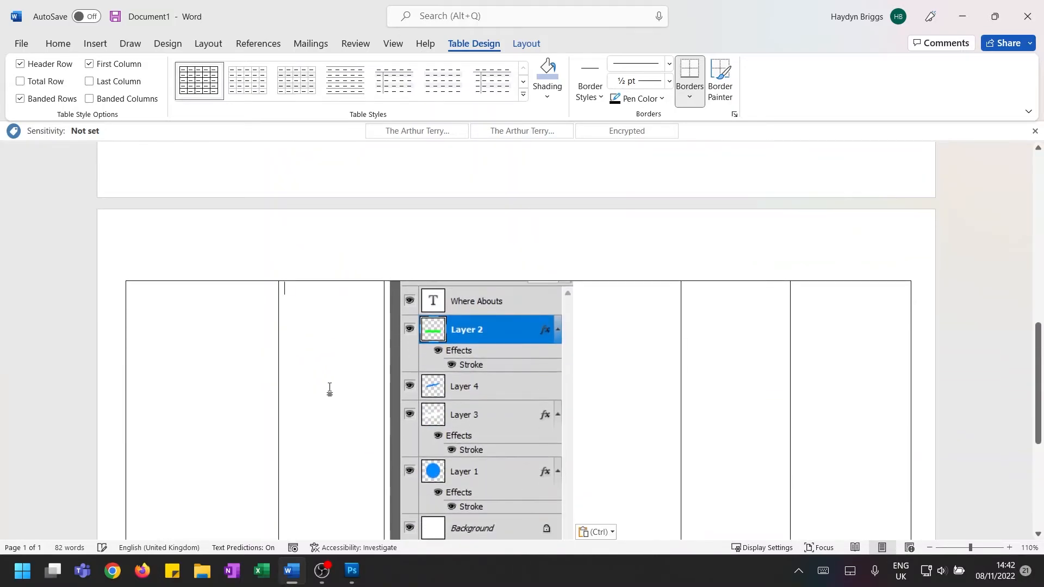
Enter "Layering" as the new row's tool name and go to its "How was it used?" cell
text(Layering)
key(Tab)
key(Tab)
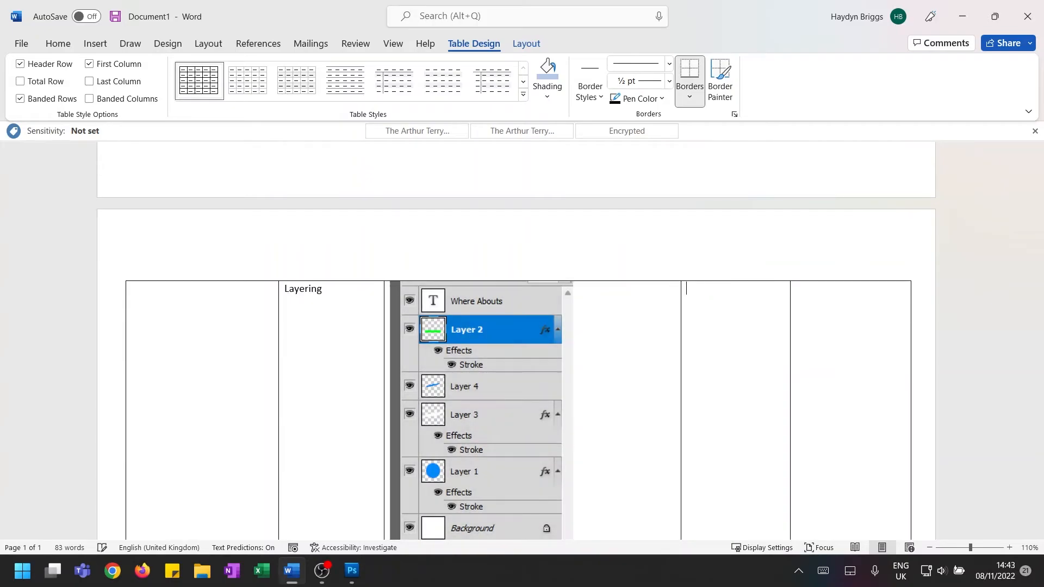
Enter "I have used layering to organise and edit my visual identity" as the explanation of how Layering was used
text(I have used la)
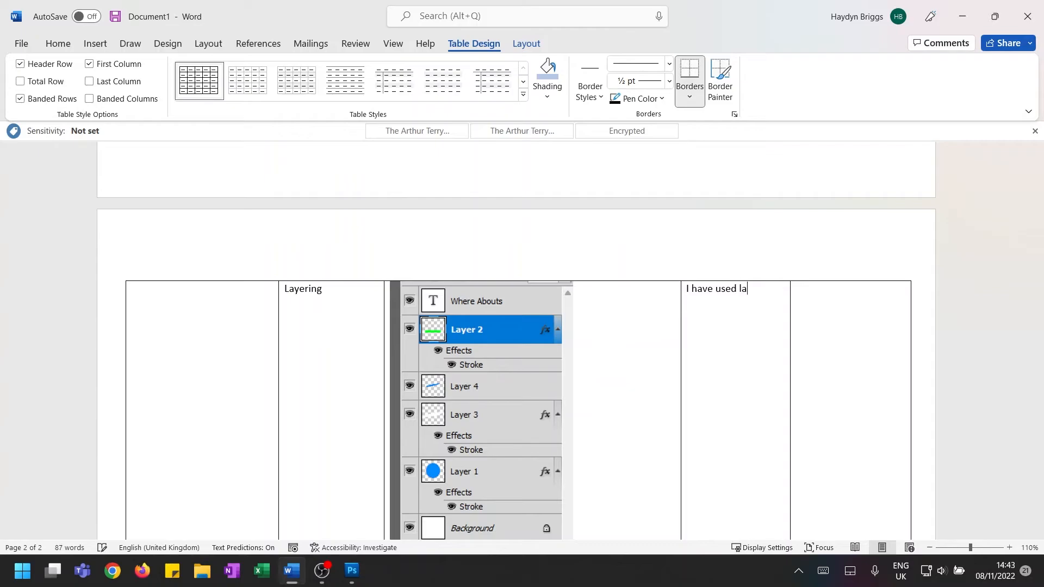
text(yering to organise and edit my)
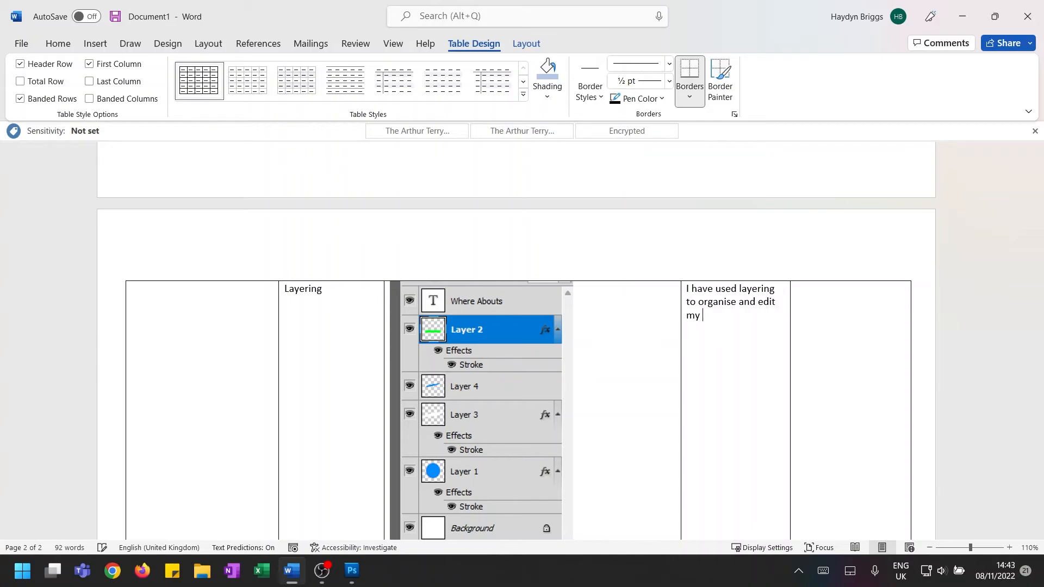
text( visual identity)
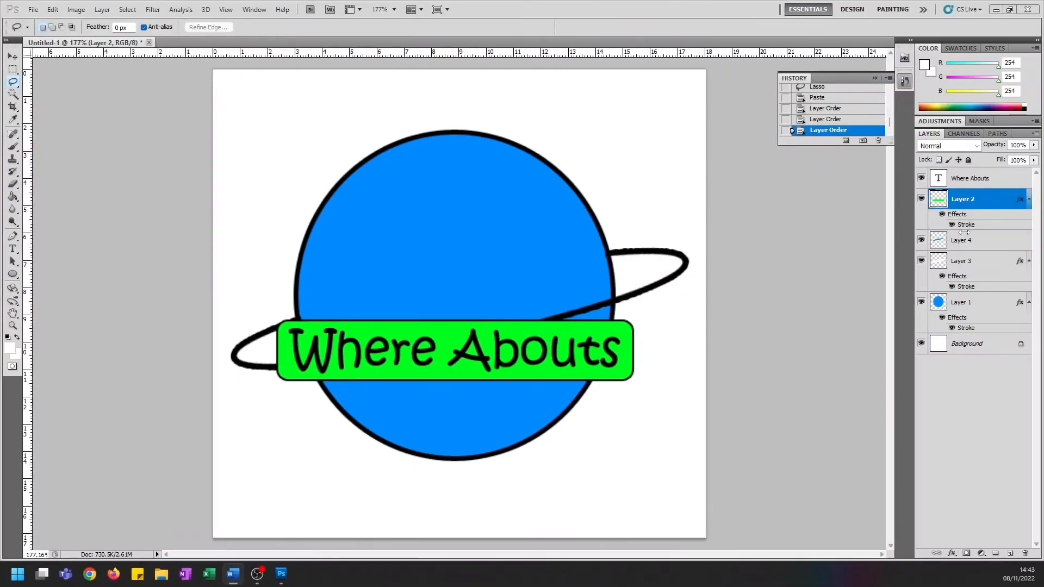
Switch to Photoshop and rename Layer 2, which holds the green banner, as "Green Banner"
right_click(973, 201)
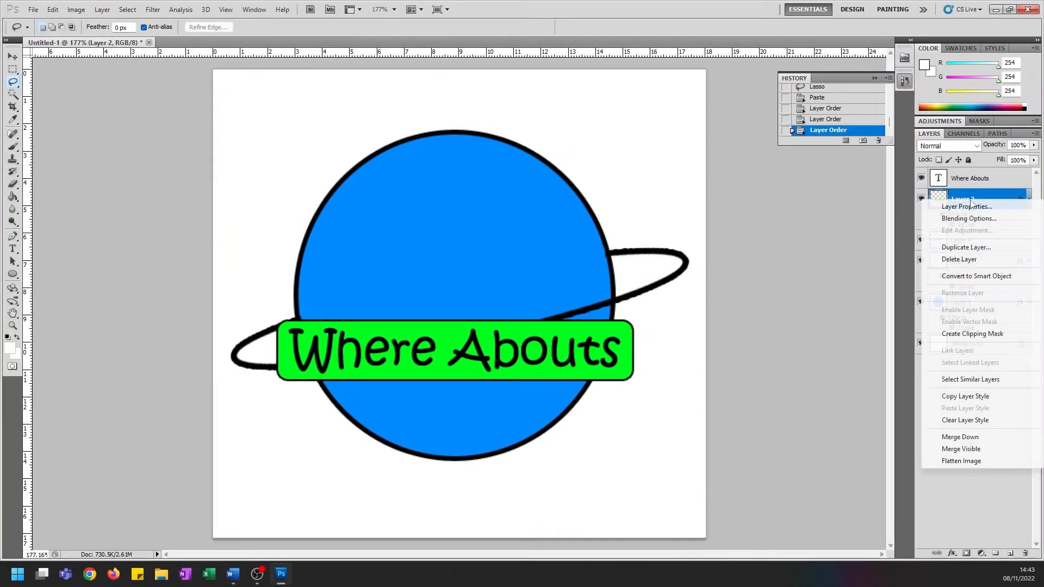
right_click(982, 198)
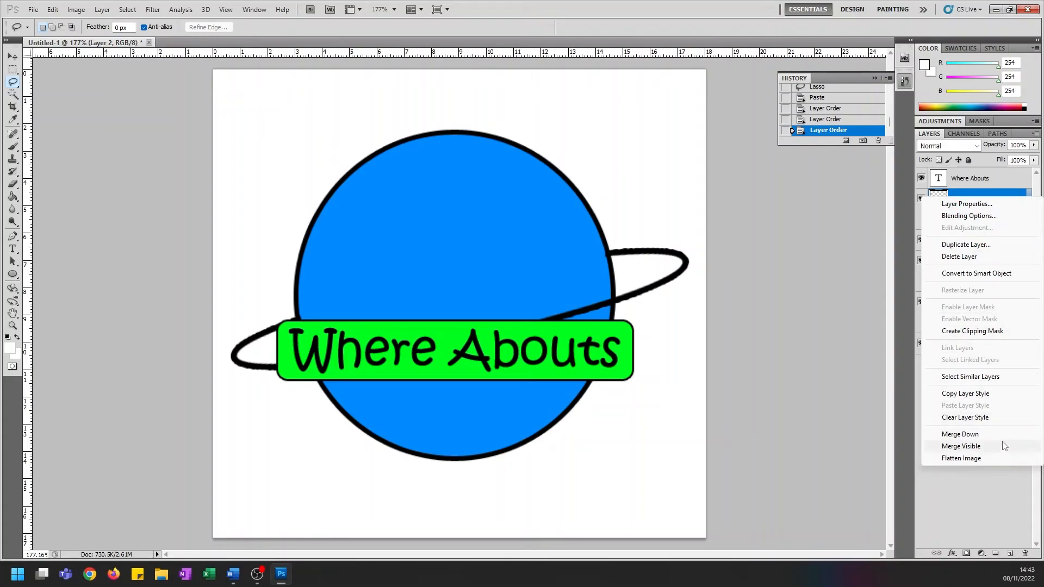
click(975, 205)
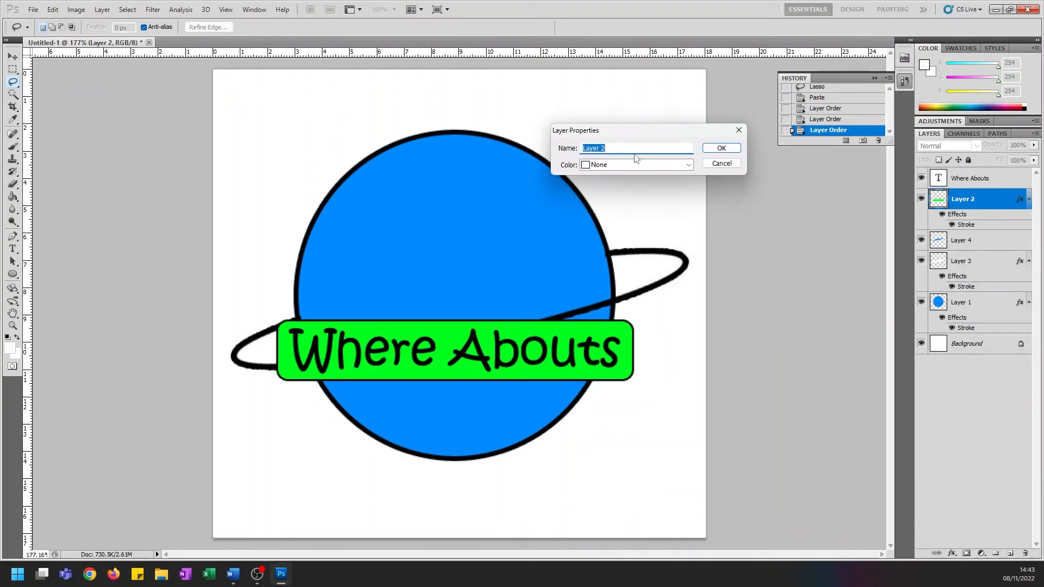
text(Green )
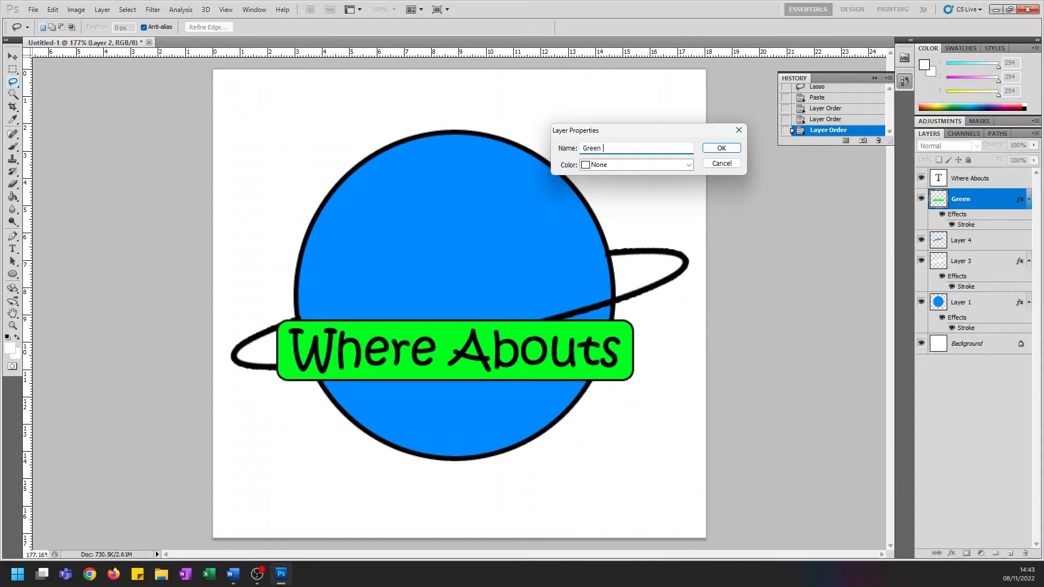
text(Banner)
key(Return)
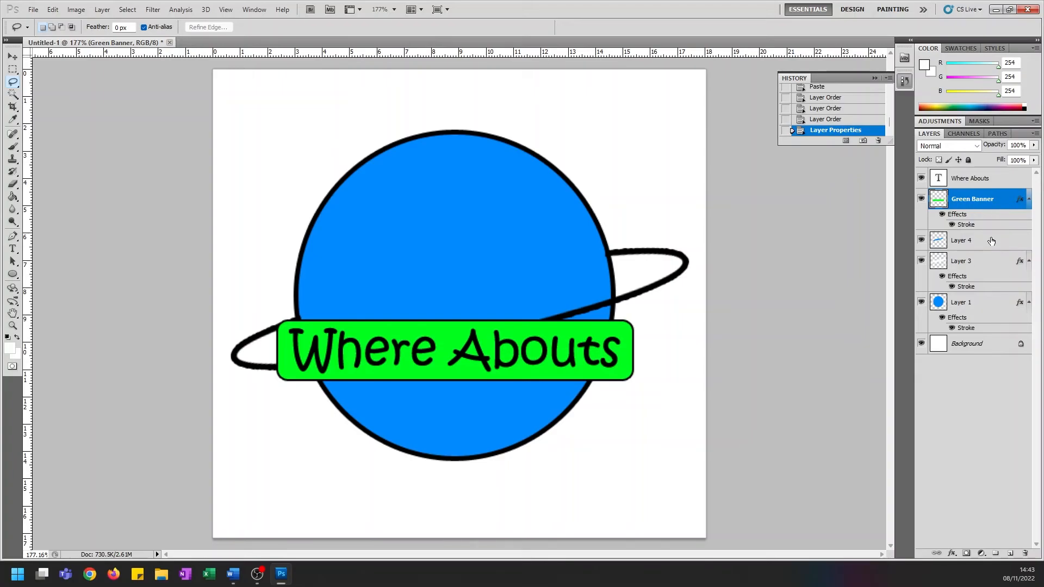
Rename Layer 1, the planet's blue disc, as "Blue Circle"
right_click(982, 303)
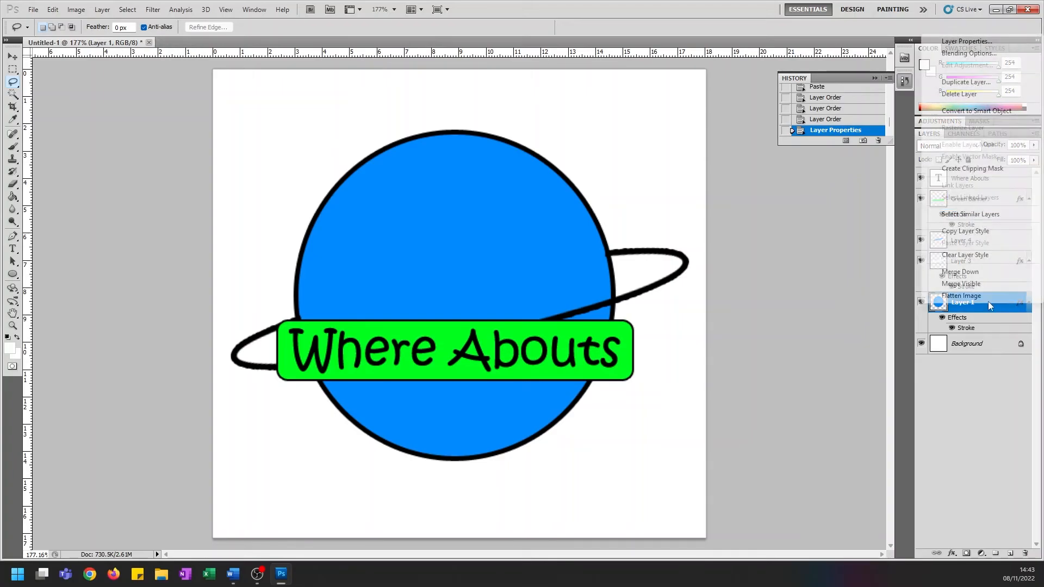
click(967, 42)
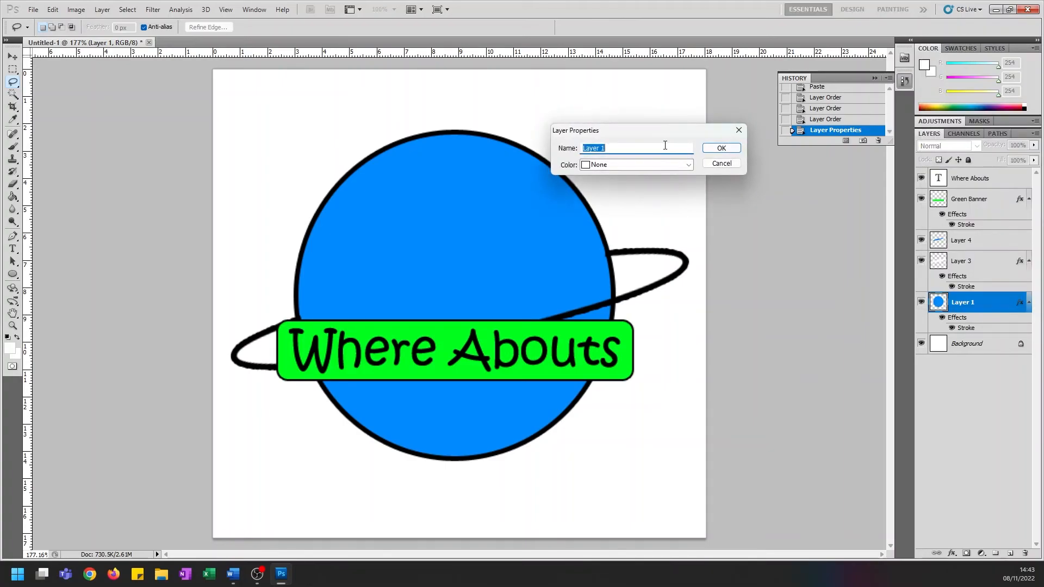
text(Blue Circle)
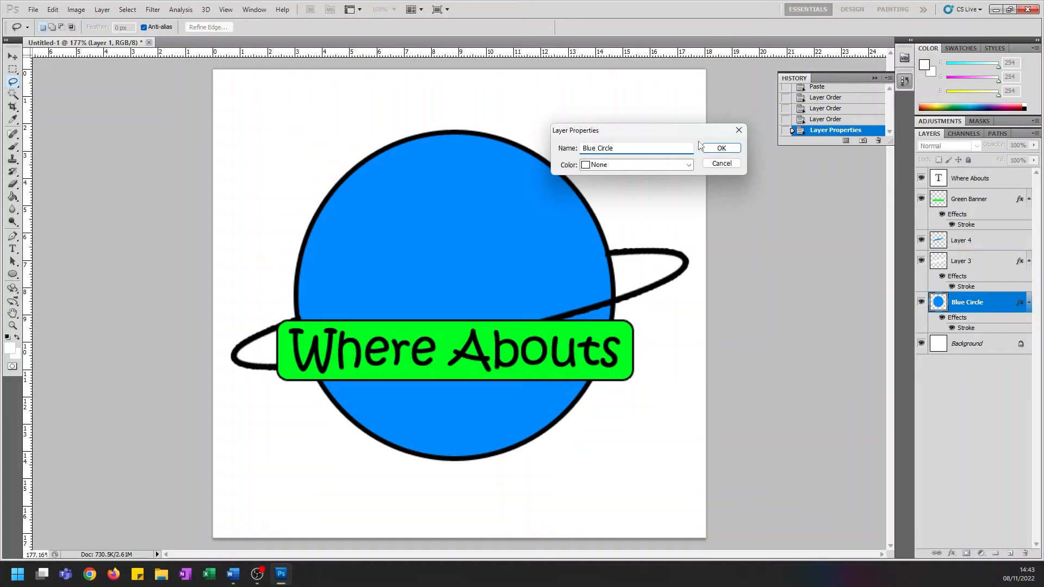
click(721, 148)
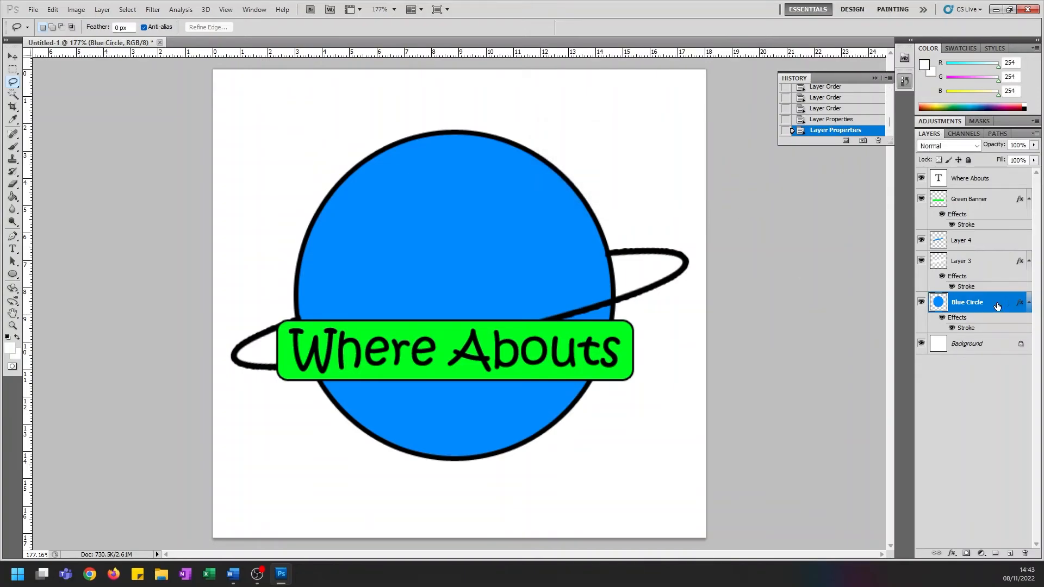
Convert ring layers Layer 4 and Layer 3 together into one smart object, and toggle its visibility to check the combined ring
click(976, 244)
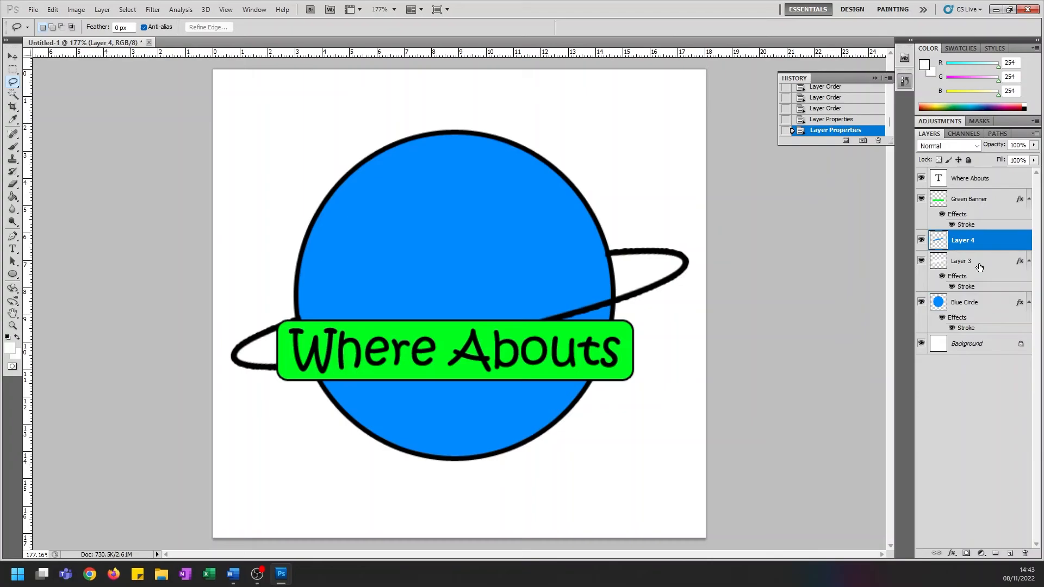
shift+click(977, 266)
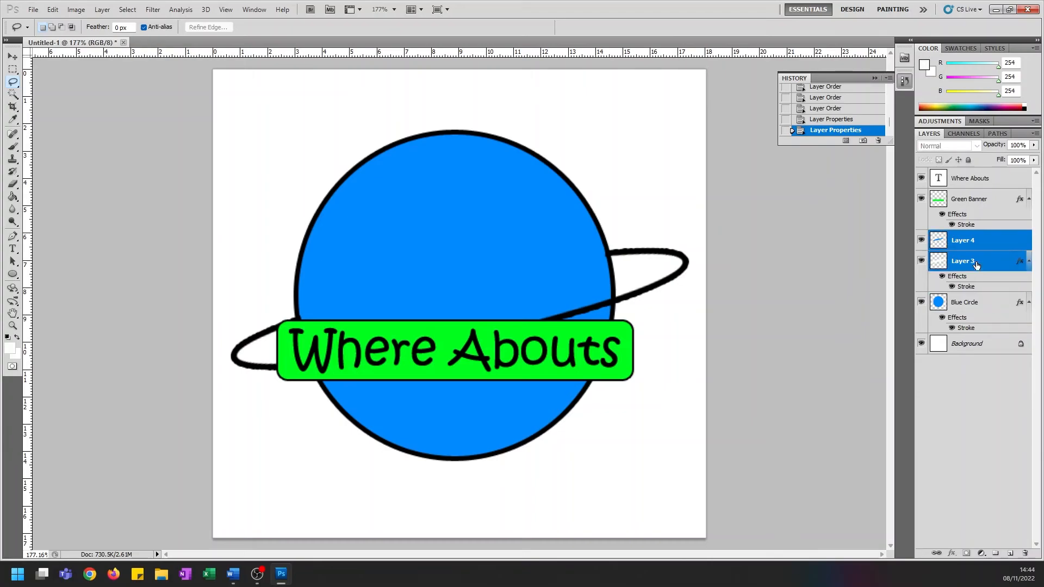
right_click(976, 263)
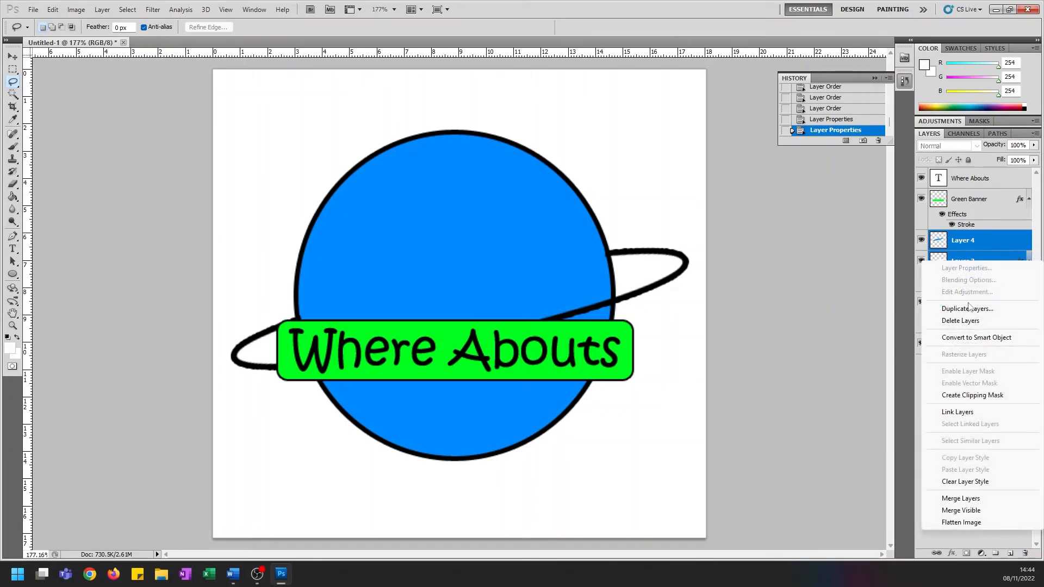
click(977, 338)
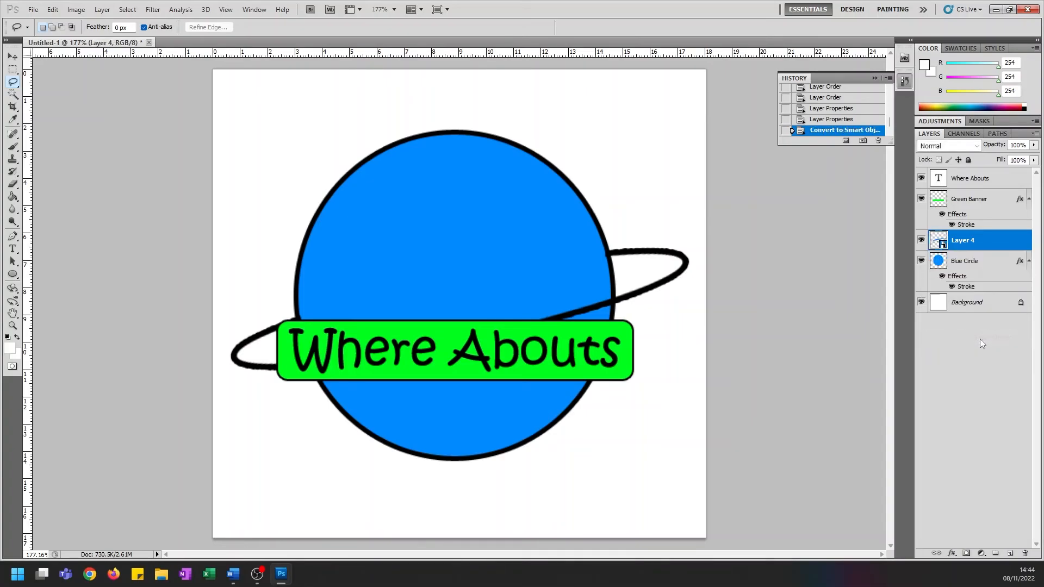
click(922, 240)
click(921, 240)
click(922, 240)
click(922, 241)
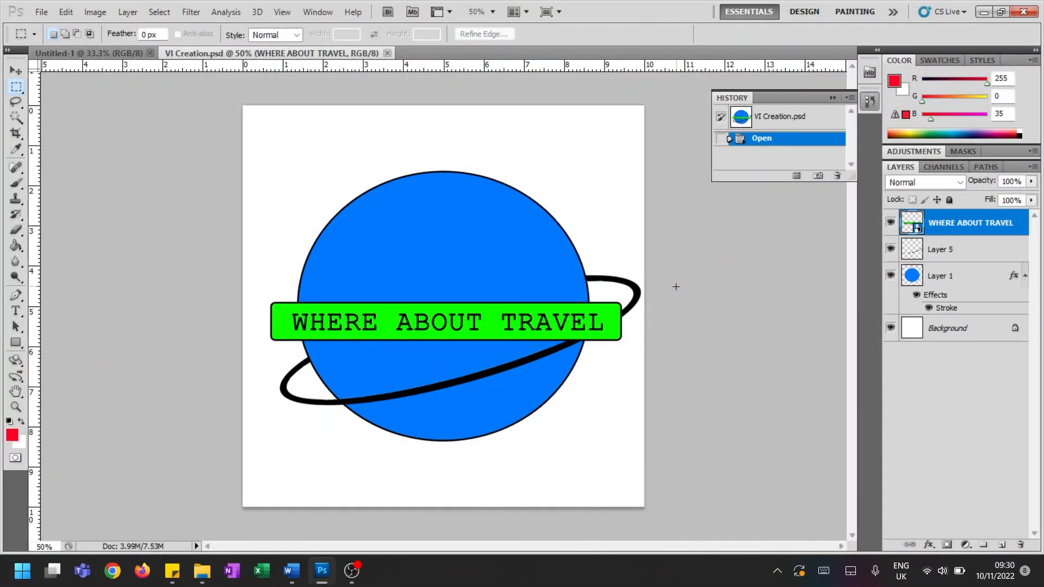
Save a JPEG copy of the logo as VI Creation.jpg in the Examples folder, with Medium quality 5 and Baseline ("Standard") format
click(42, 16)
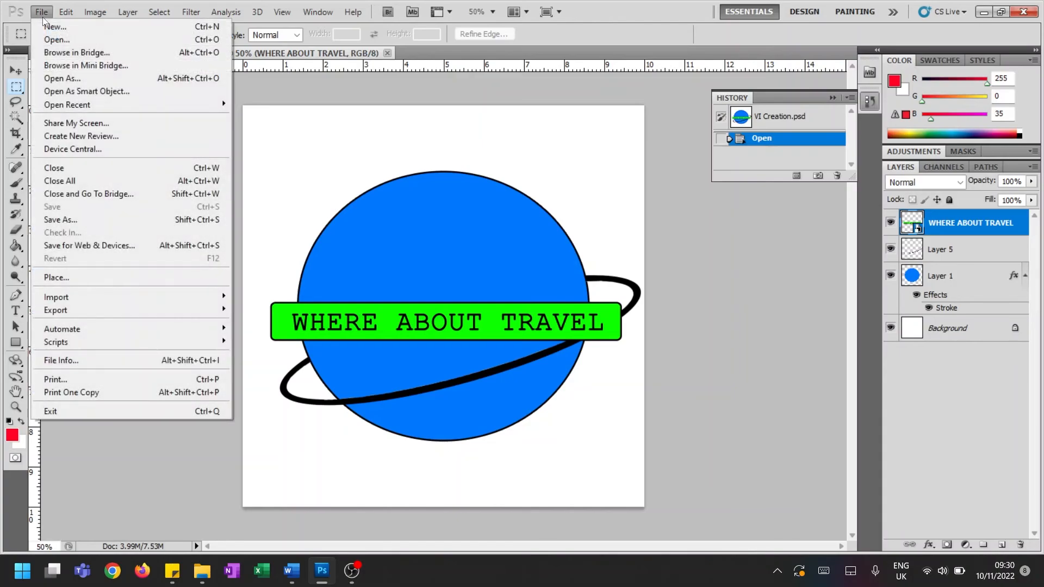
click(108, 219)
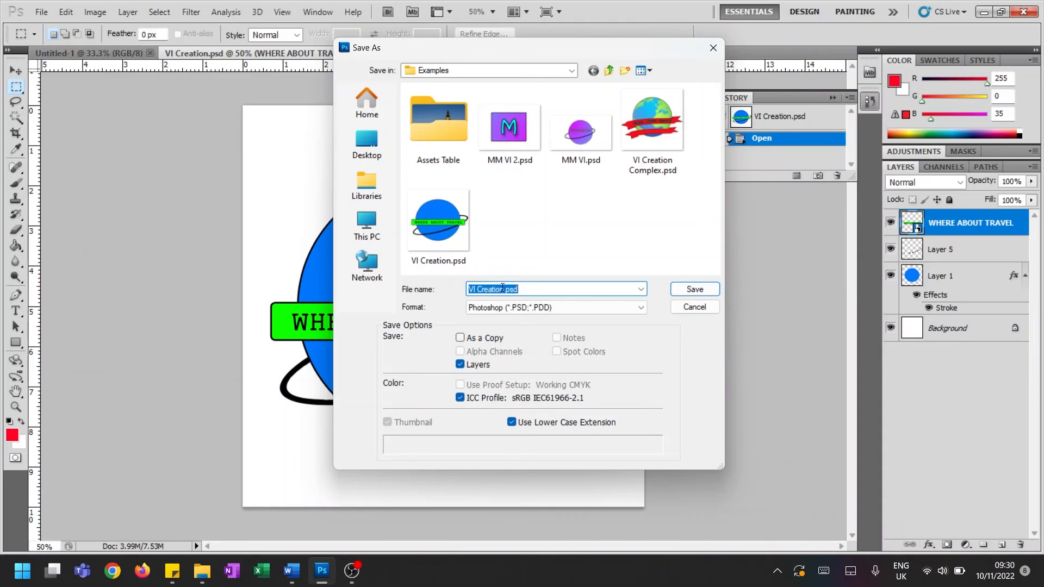
click(546, 309)
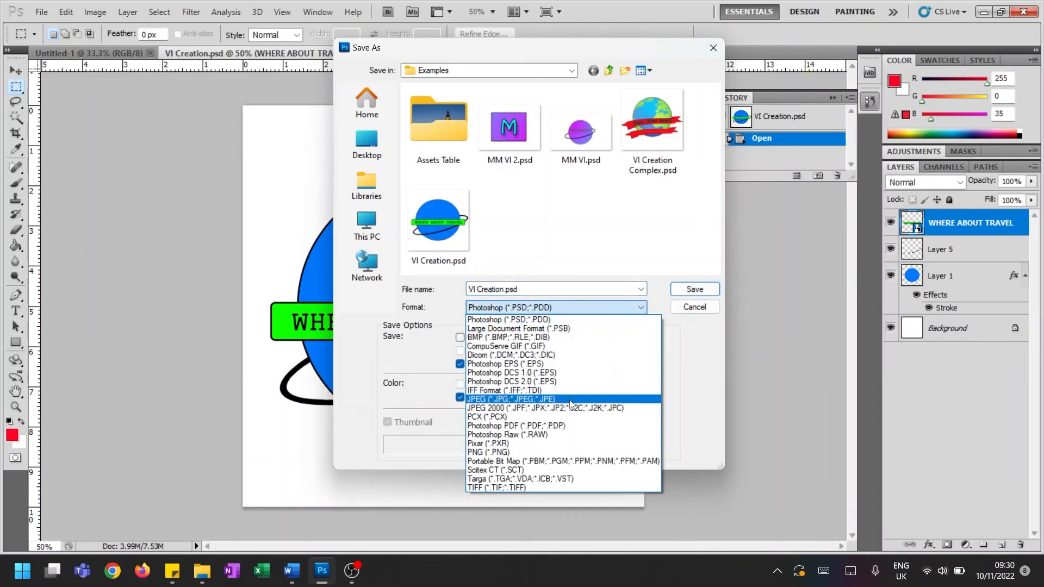
click(559, 401)
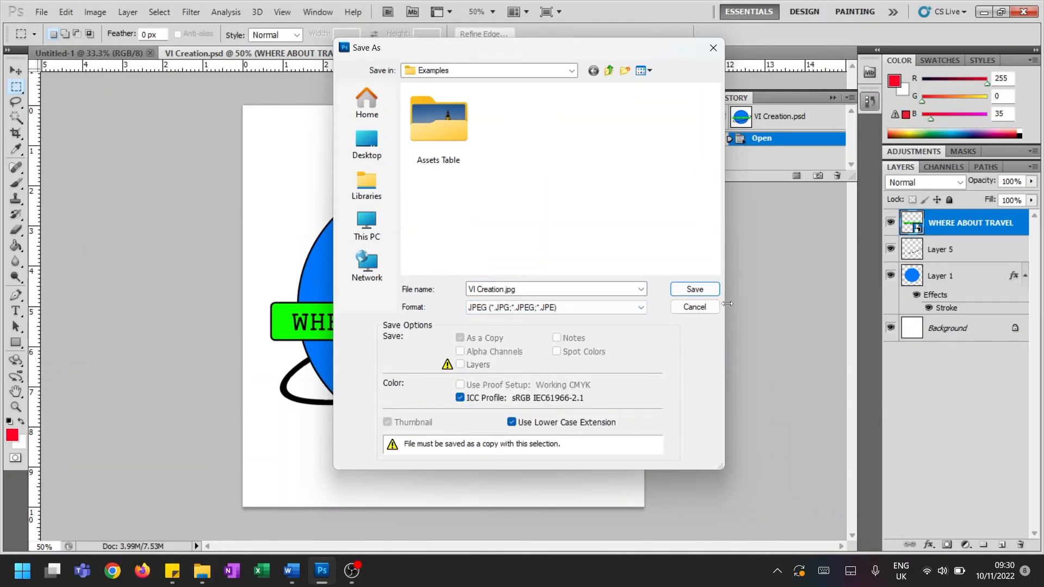
click(694, 289)
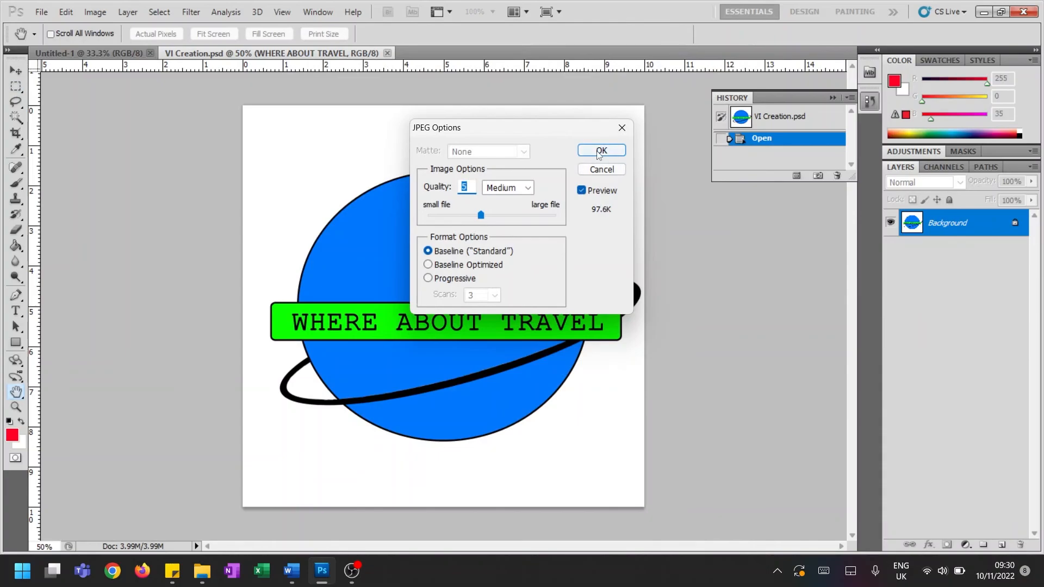
click(598, 152)
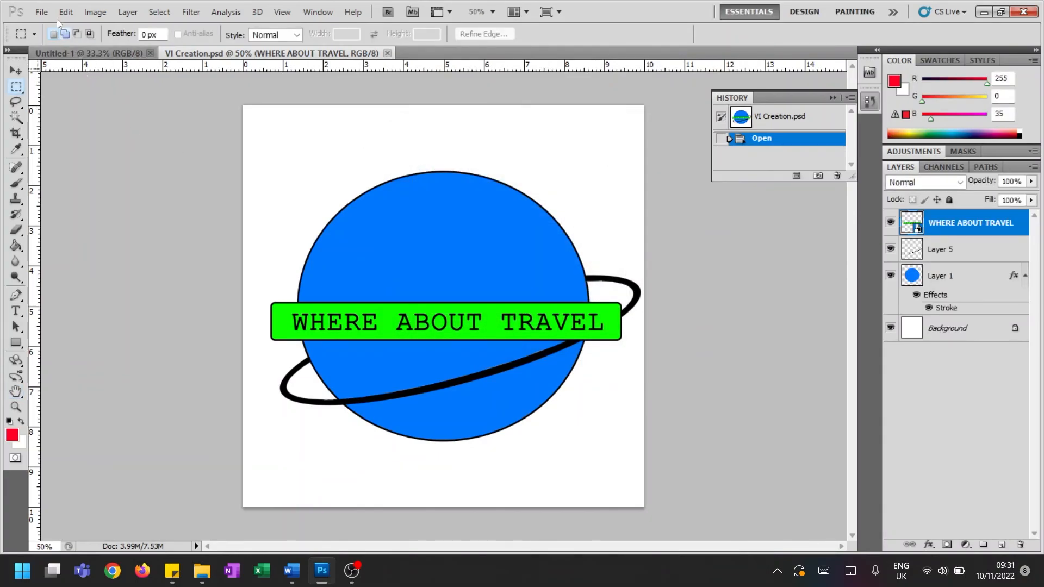
Save a PNG copy of the logo as VI Creation.png in the Examples folder, with interlace set to None
click(43, 12)
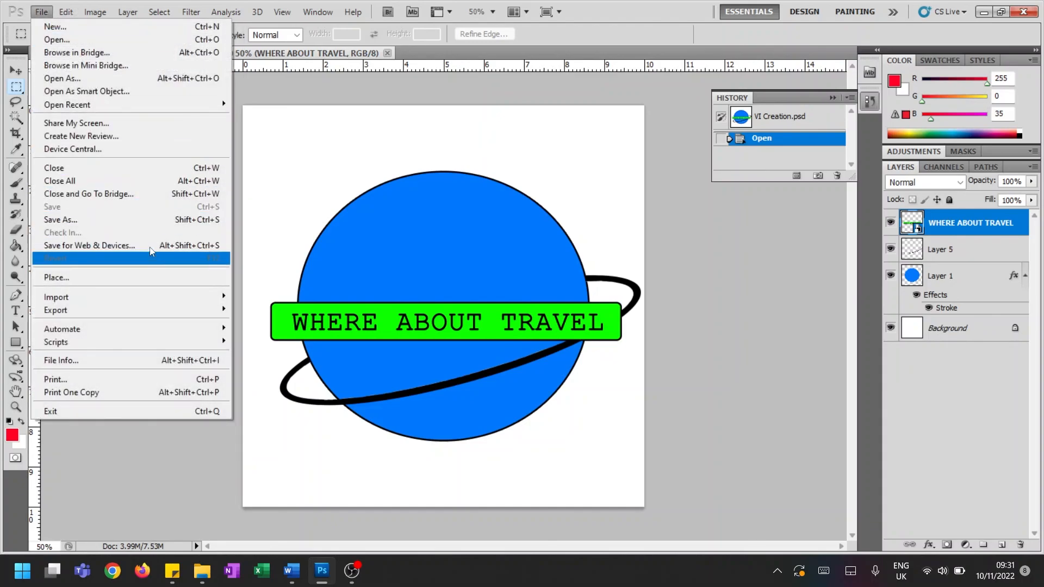
click(149, 219)
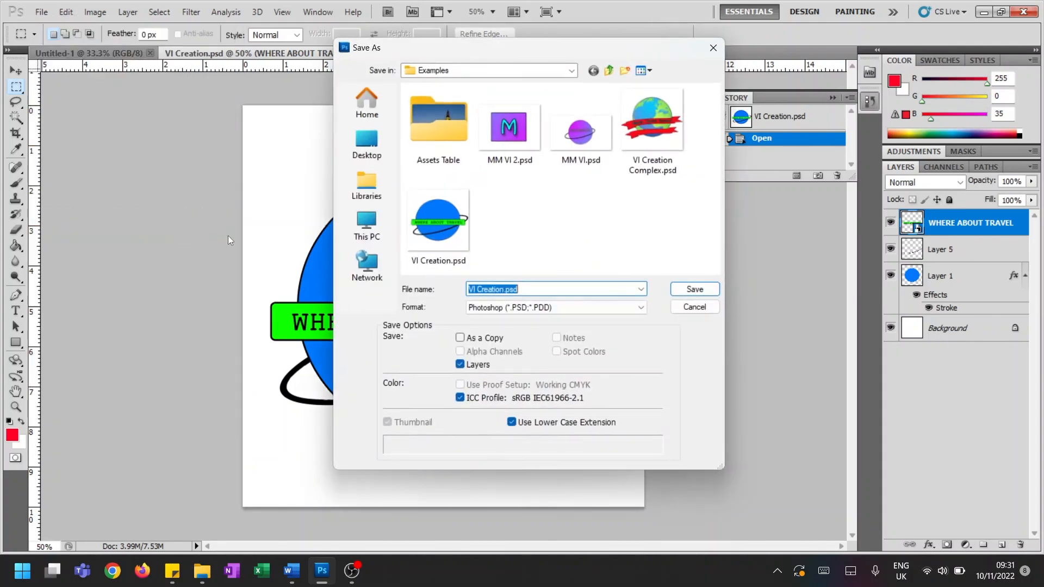
click(555, 308)
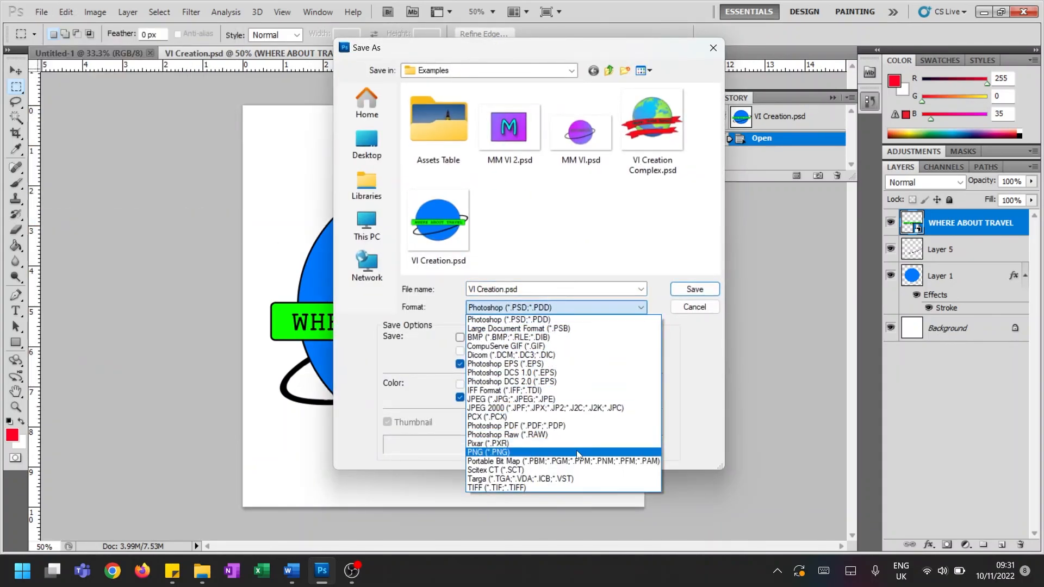
click(549, 452)
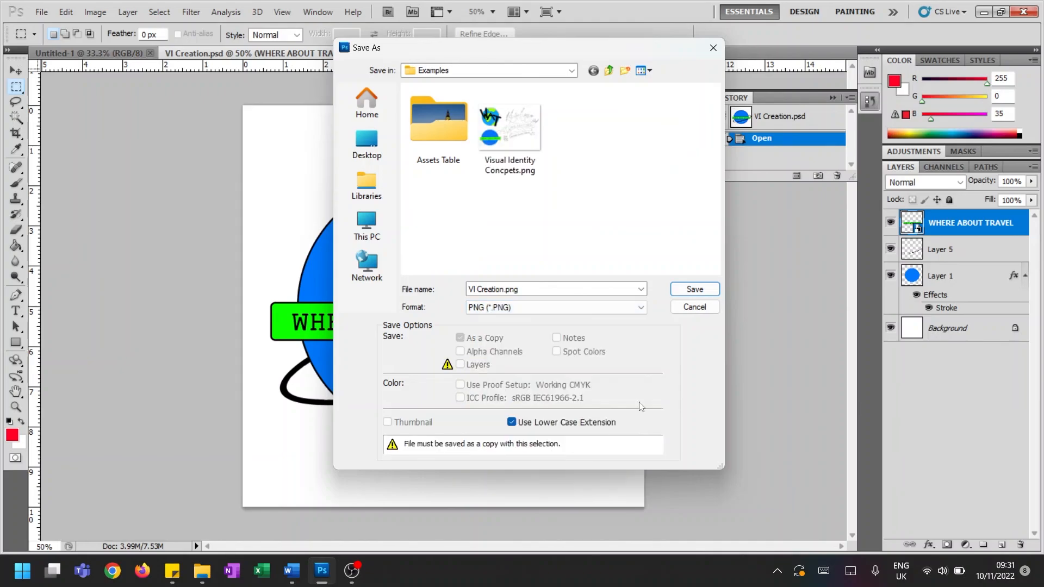
click(695, 289)
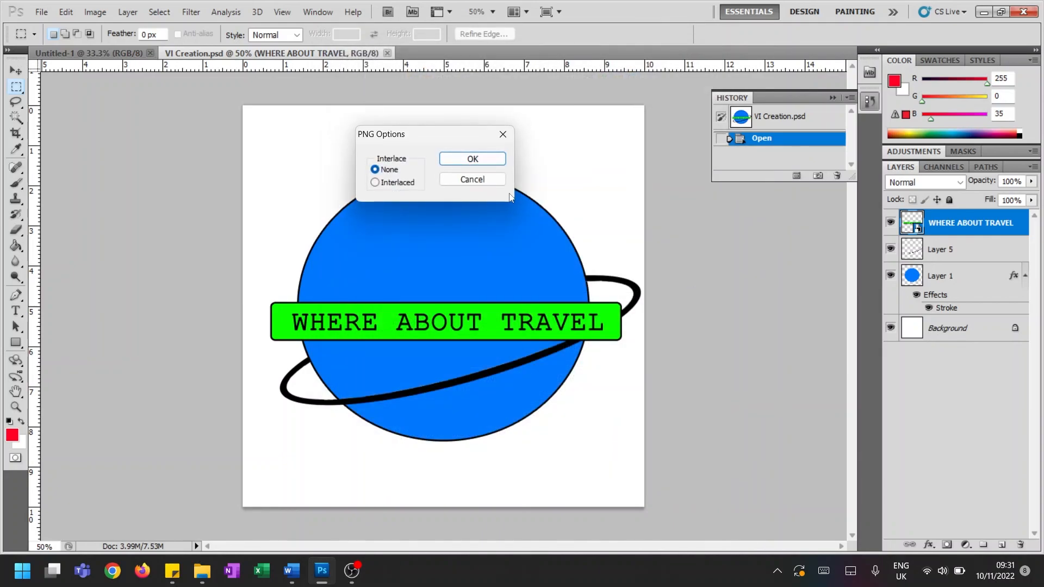
click(484, 158)
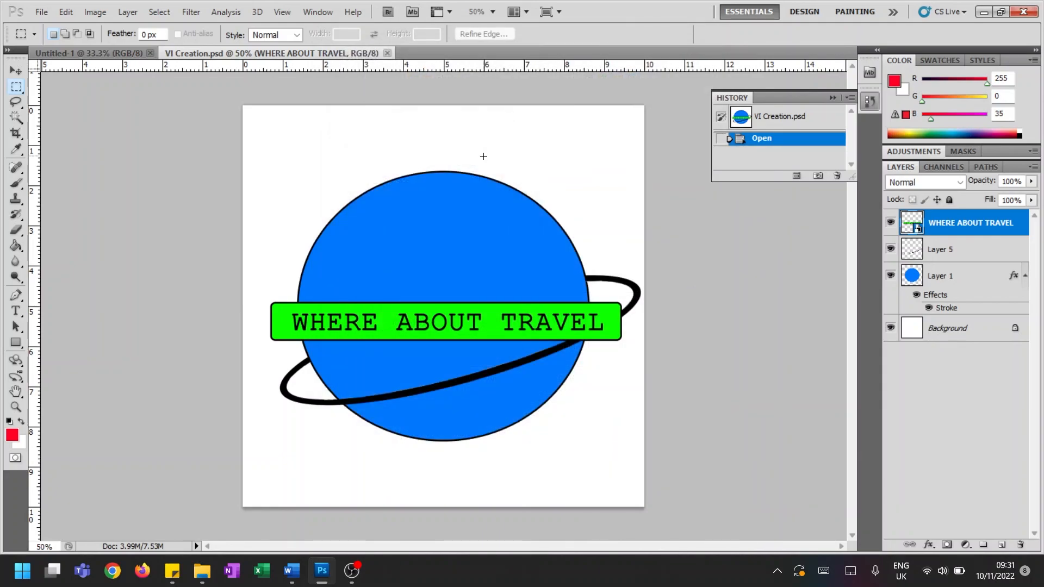
Switch to File Explorer and open Year 10 - iMedia > R094 - Visual Identity and Digital Graphics > Examples to view the exported logo files
click(202, 571)
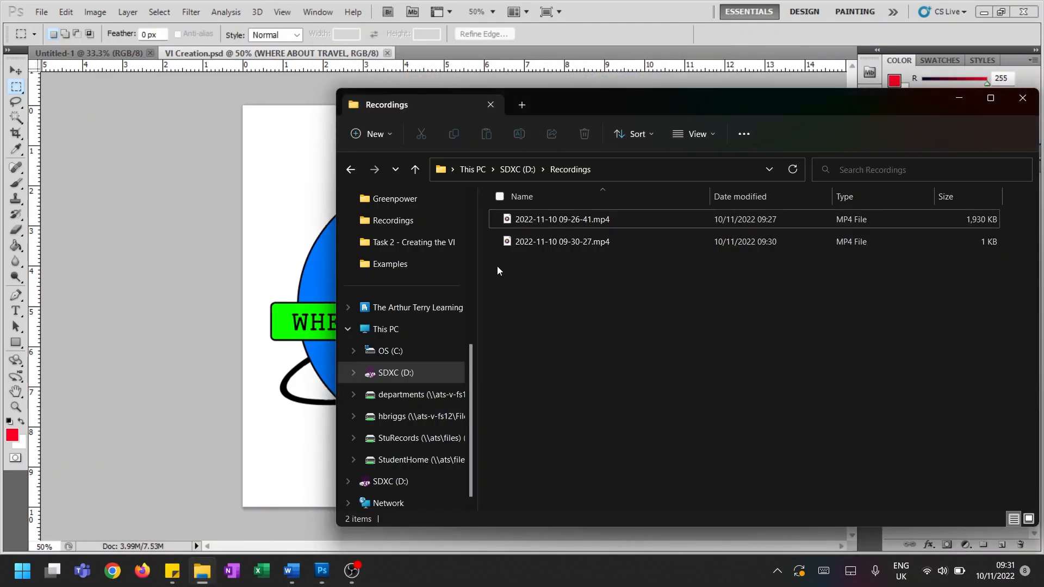
scroll(427, 293, up, 4)
click(426, 285)
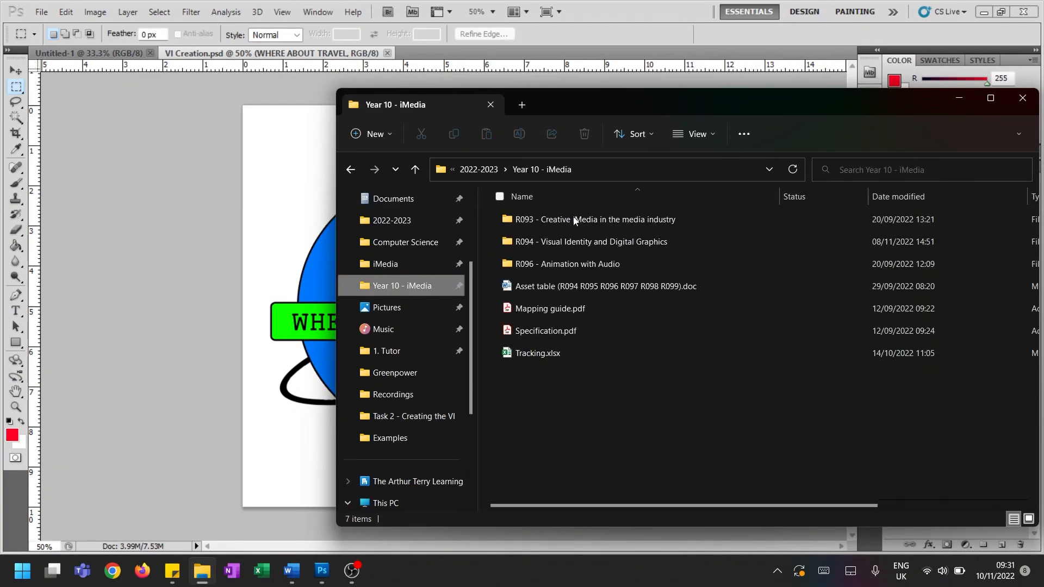
double_click(582, 237)
drag(638, 110, 548, 103)
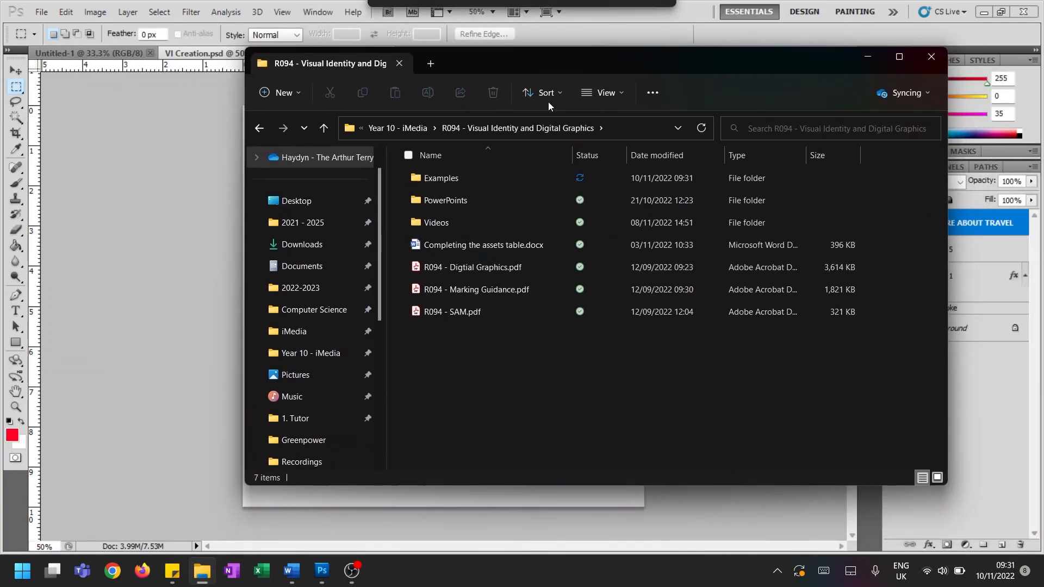
click(501, 180)
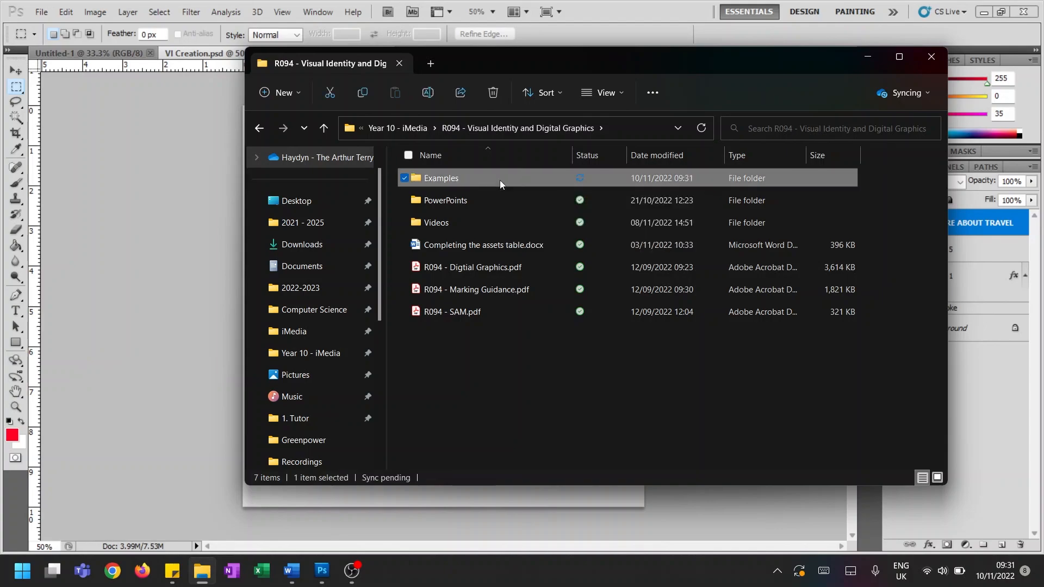
double_click(500, 181)
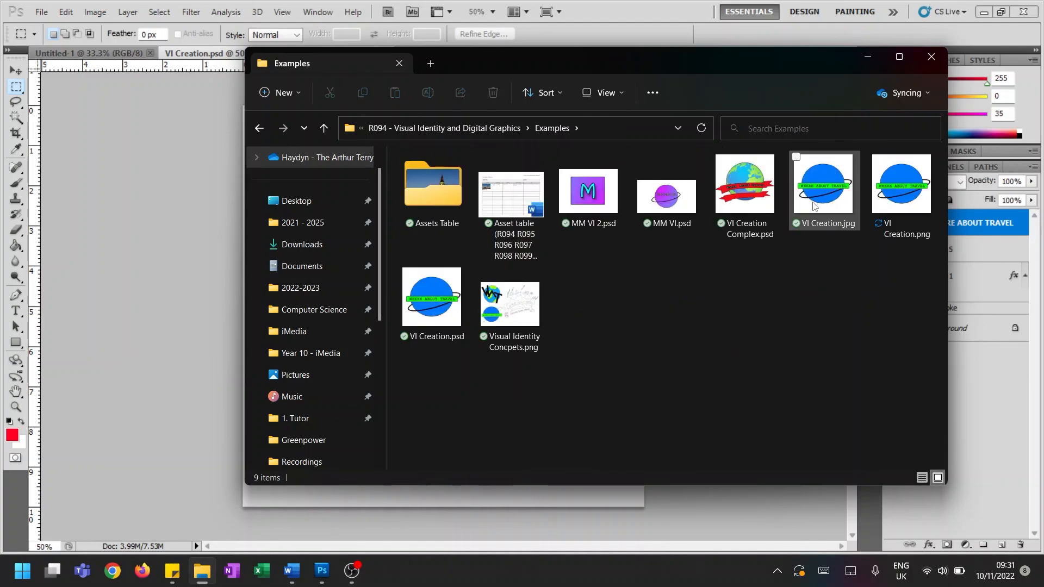